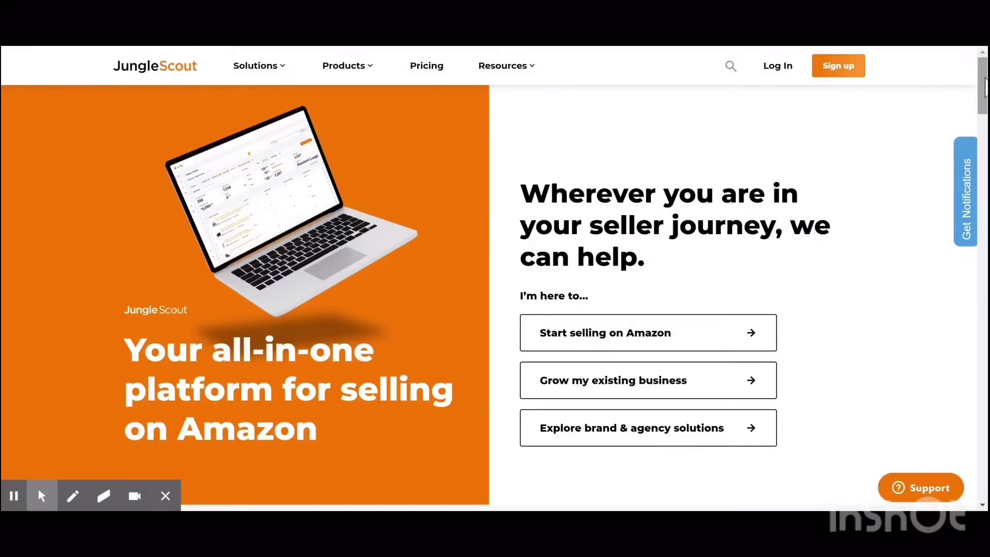
- Compare the monthly costs of the Jungle Scout plans, then open the account's Profit Overview page
{"action": "mouse_move", "coordinate": [984, 85]}
{"action": "left_mouse_down"}
{"action": "mouse_move", "coordinate": [984, 125]}
{"action": "mouse_move", "coordinate": [984, 72]}
{"action": "left_mouse_up"}
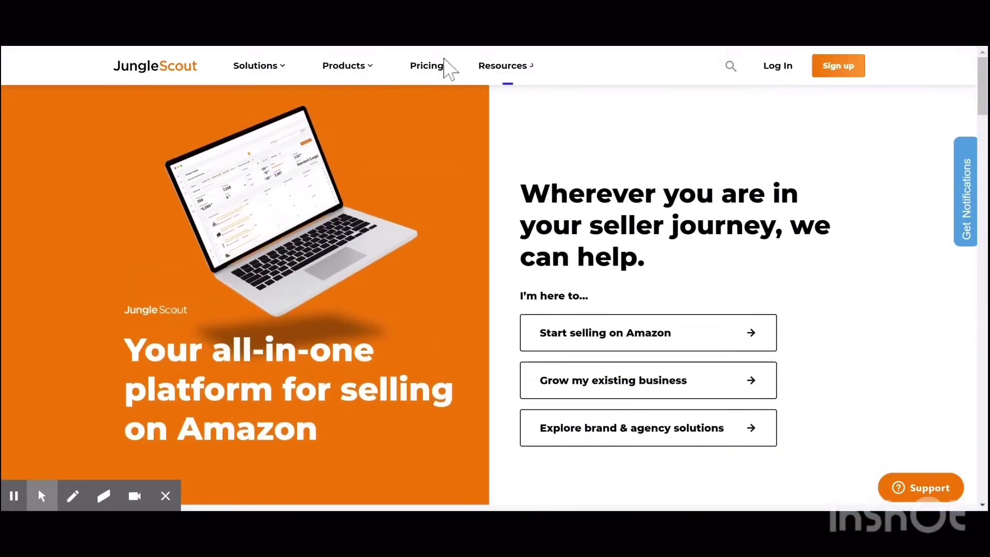
{"action": "left_click", "coordinate": [437, 65]}
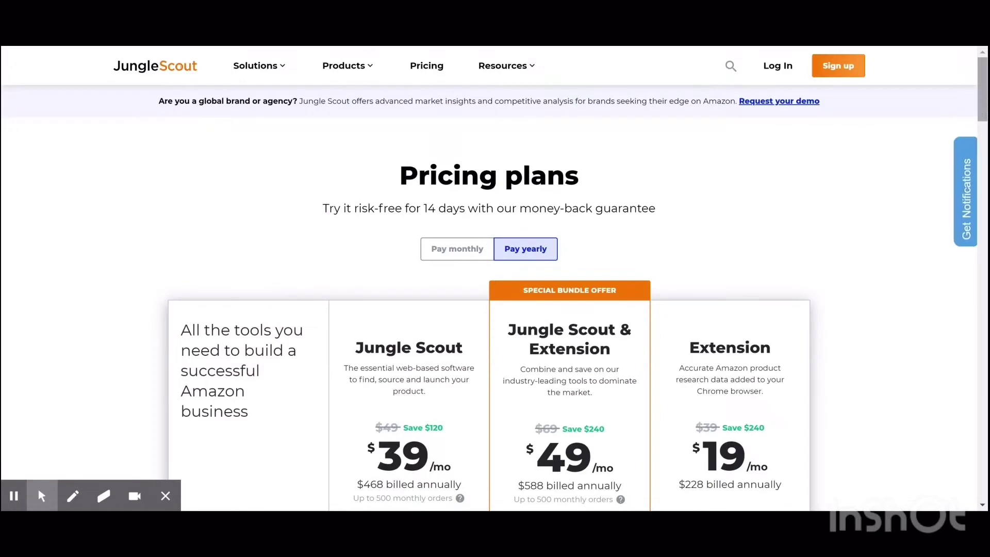
{"action": "left_click_drag", "start_coordinate": [984, 73], "coordinate": [984, 93]}
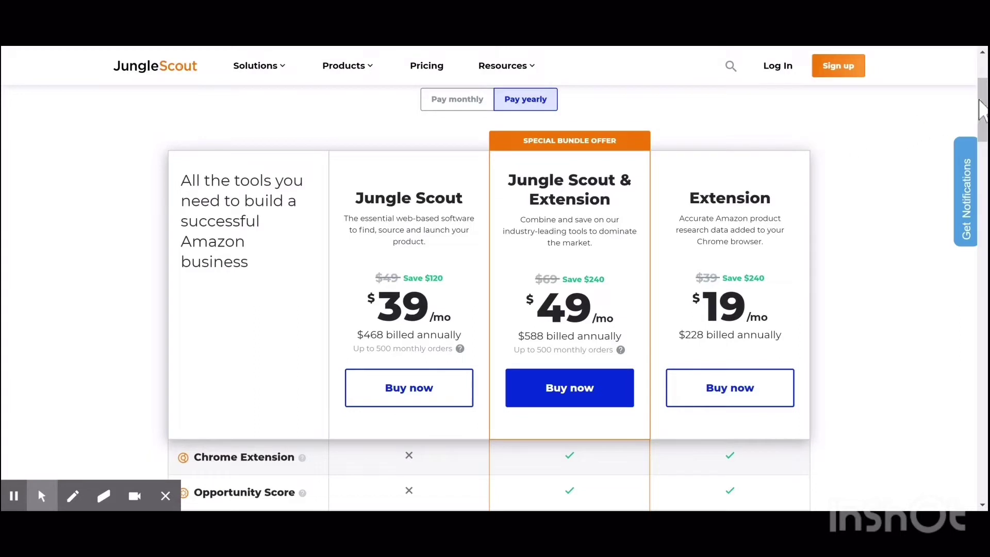
{"action": "left_click_drag", "start_coordinate": [984, 98], "coordinate": [984, 143]}
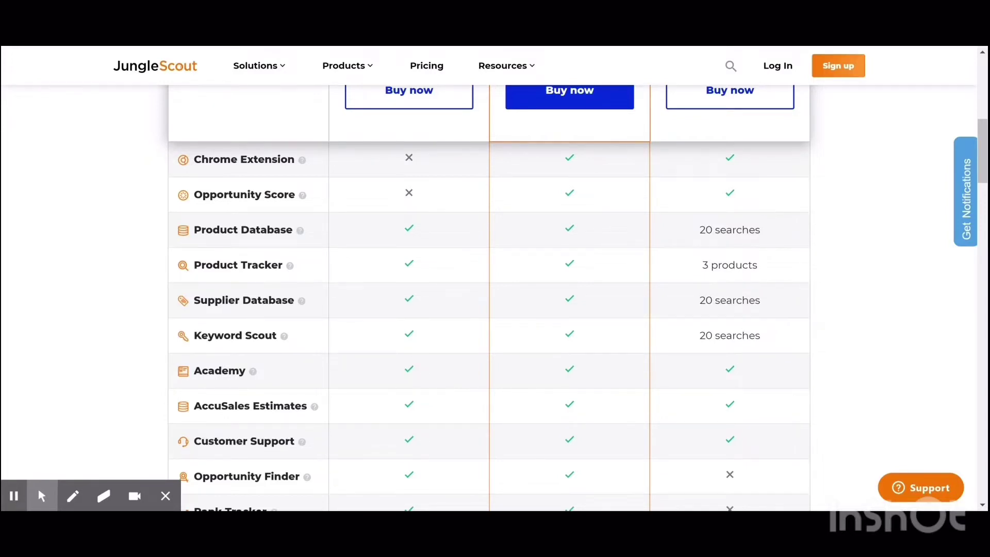
{"action": "left_click_drag", "start_coordinate": [985, 171], "coordinate": [986, 118]}
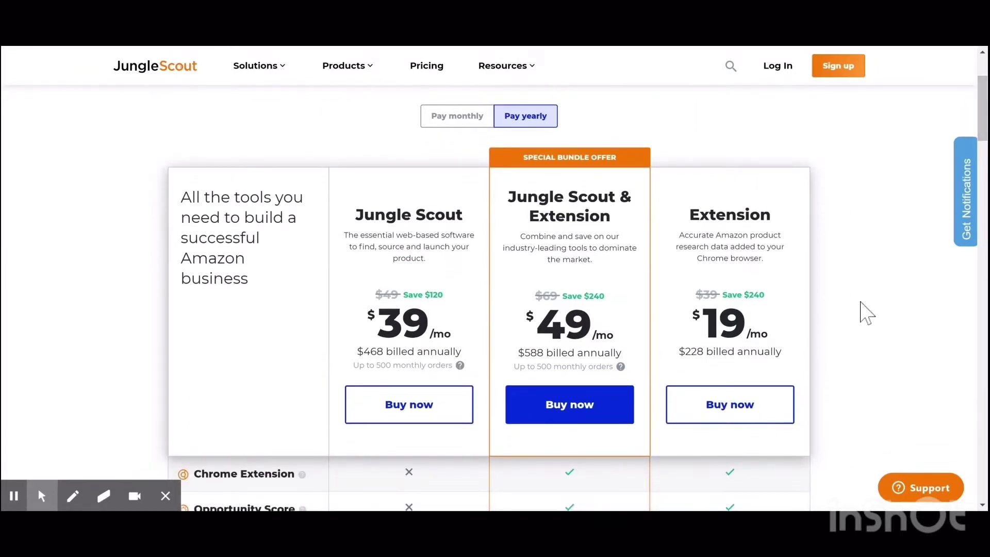
{"action": "left_click", "coordinate": [725, 407]}
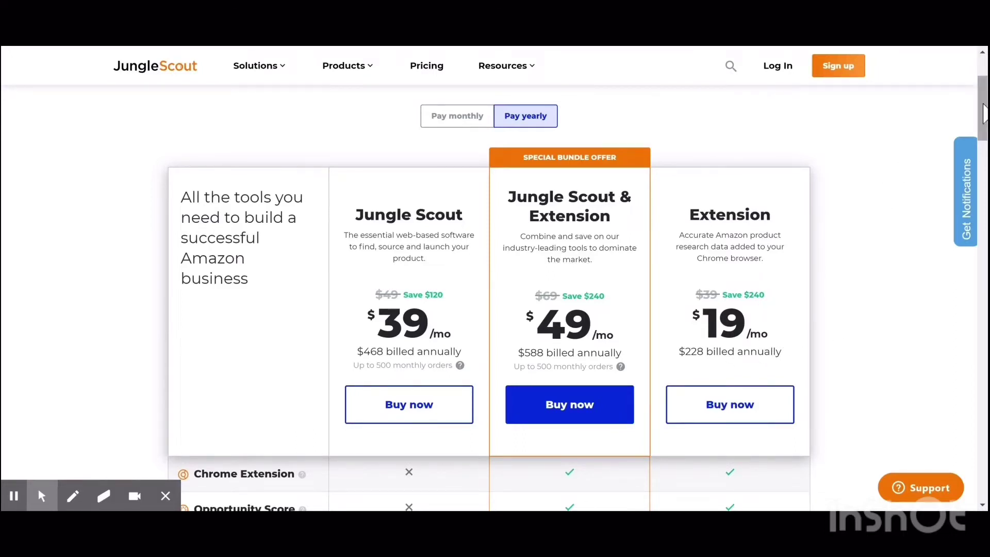
{"action": "left_click_drag", "start_coordinate": [984, 113], "coordinate": [982, 94]}
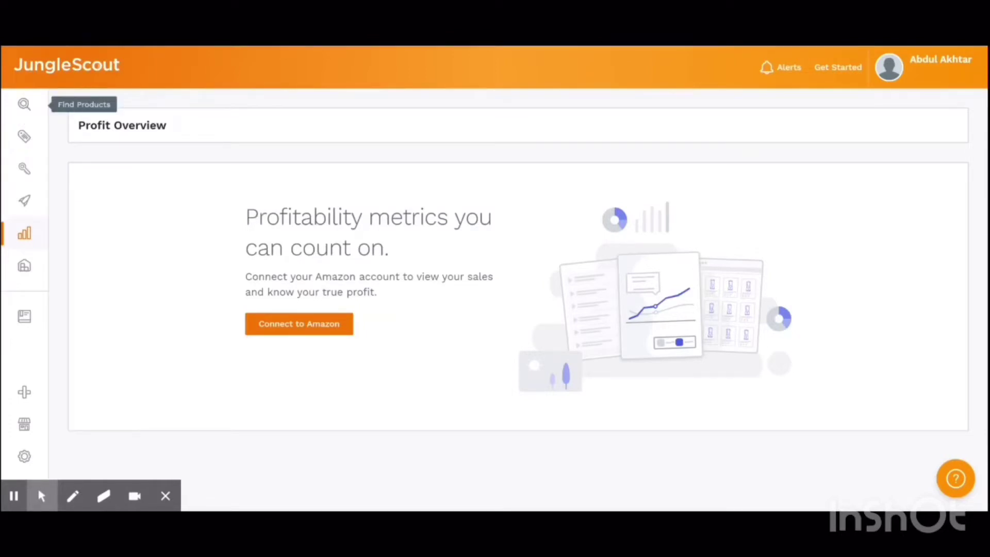
- Expand the left sidebar and open Find Products > Product Database
{"action": "left_click", "coordinate": [22, 103]}
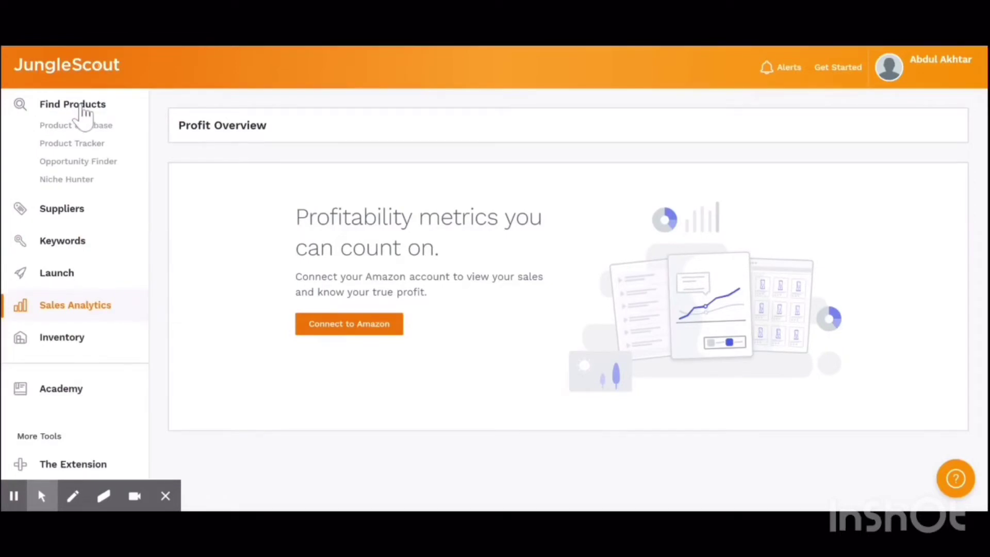
{"action": "left_click", "coordinate": [78, 127]}
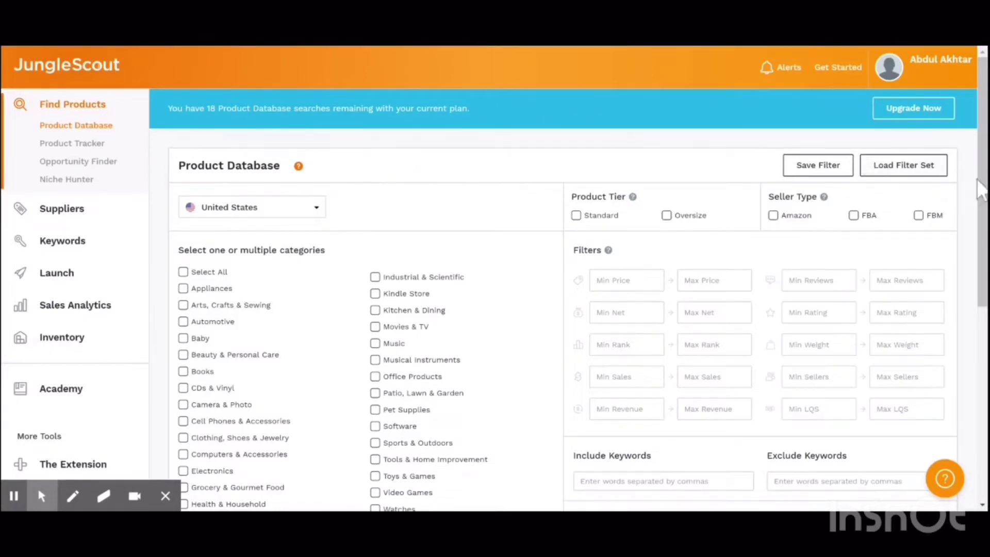
- Change the Product Database marketplace to United Kingdom
{"action": "mouse_move", "coordinate": [983, 117]}
{"action": "left_mouse_down"}
{"action": "mouse_move", "coordinate": [983, 147]}
{"action": "mouse_move", "coordinate": [983, 137]}
{"action": "left_mouse_up"}
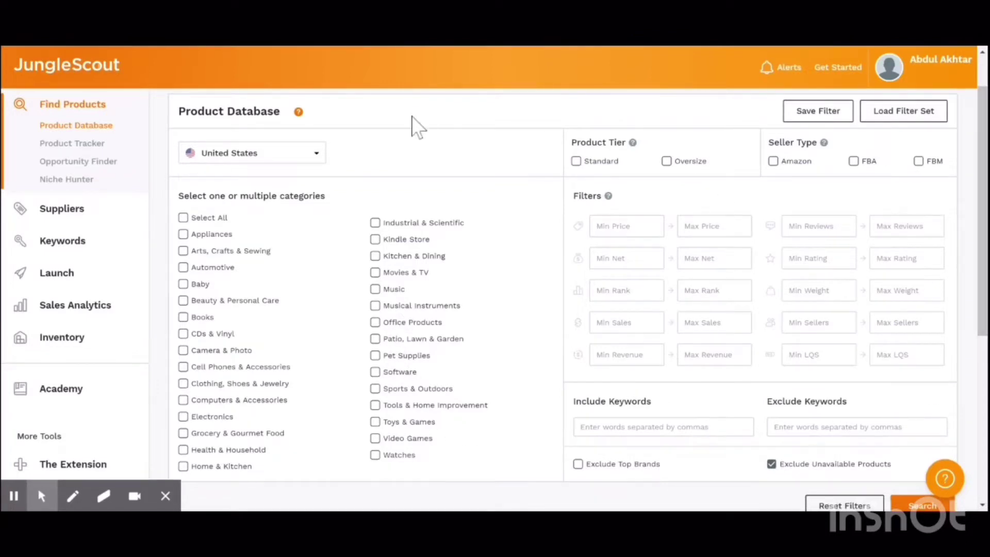
{"action": "left_click", "coordinate": [315, 164]}
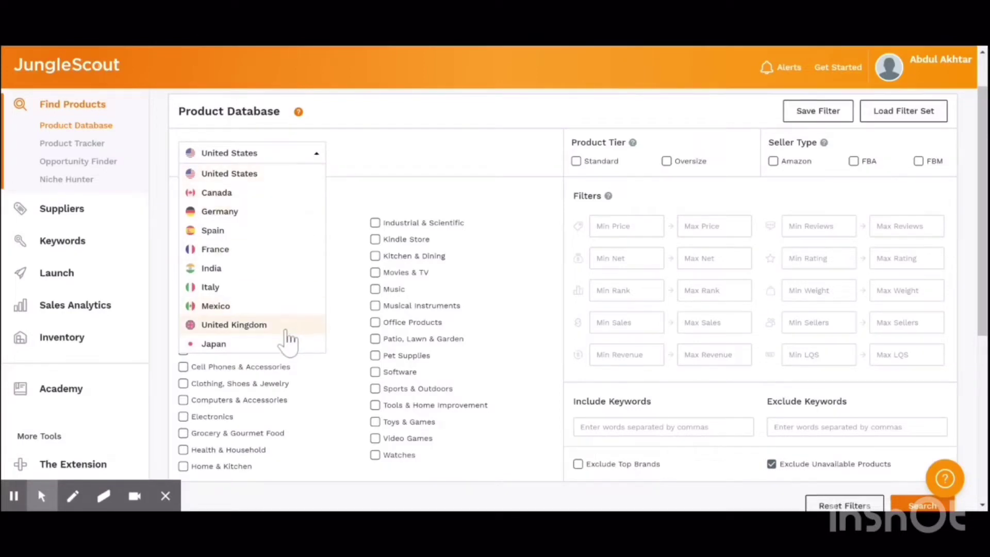
{"action": "left_click", "coordinate": [268, 325]}
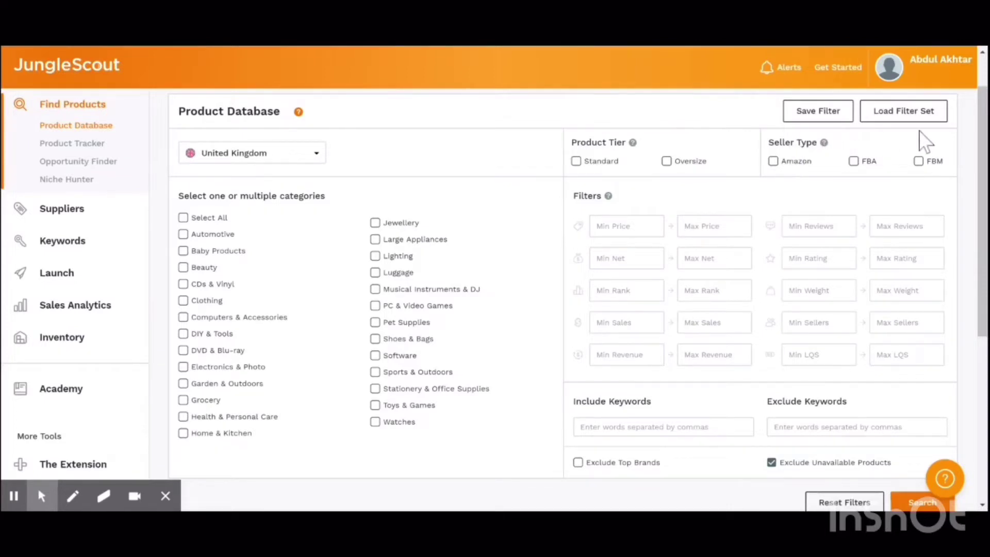
- Set the seller type filter to Amazon, keeping unavailable products included
{"action": "left_click", "coordinate": [774, 162]}
{"action": "left_click", "coordinate": [771, 462]}
{"action": "left_click", "coordinate": [772, 465]}
- Set the price range filter to a minimum of 20 and maximum of 50
{"action": "left_click", "coordinate": [638, 230]}
{"action": "type", "text": "20"}
{"action": "left_click", "coordinate": [686, 225]}
{"action": "type", "text": "50"}
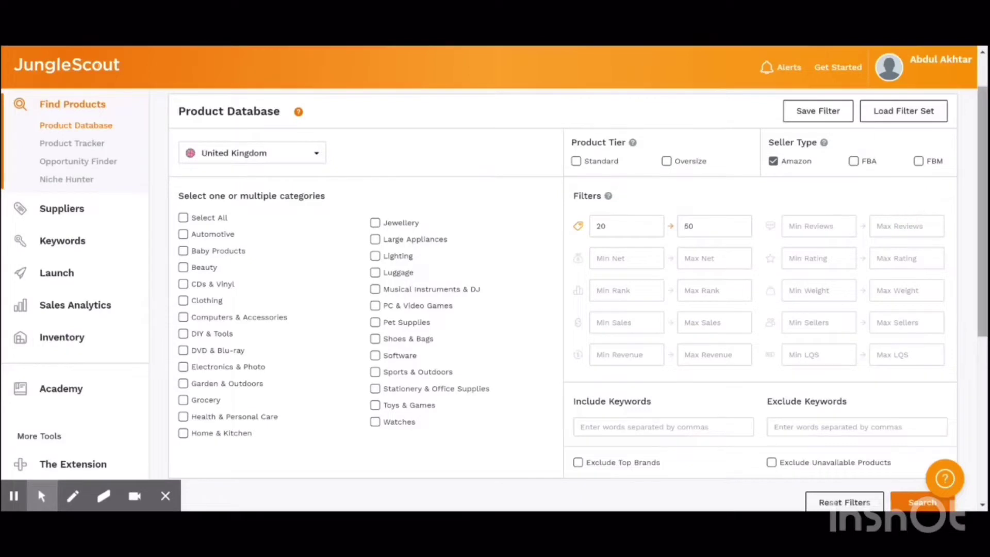
{"action": "left_click_drag", "start_coordinate": [982, 163], "coordinate": [983, 178]}
{"action": "scroll", "coordinate": [969, 178], "scroll_direction": "down", "scroll_amount": 1}
{"action": "scroll", "coordinate": [908, 190], "scroll_direction": "up", "scroll_amount": 2}
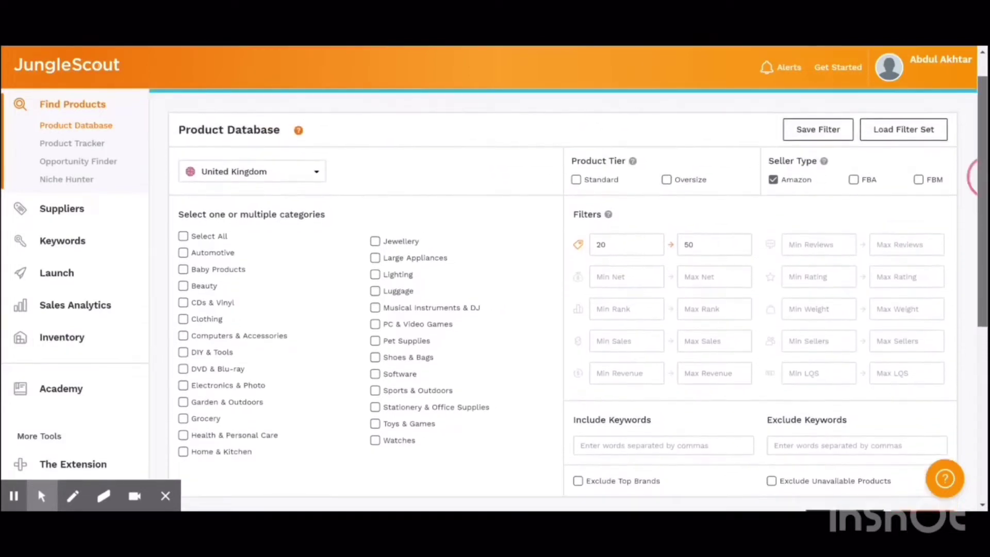
- Select Garden & Outdoors, set Max Rank to 100, and run the search
{"action": "left_click", "coordinate": [183, 402]}
{"action": "scroll", "coordinate": [185, 407], "scroll_direction": "down", "scroll_amount": 1}
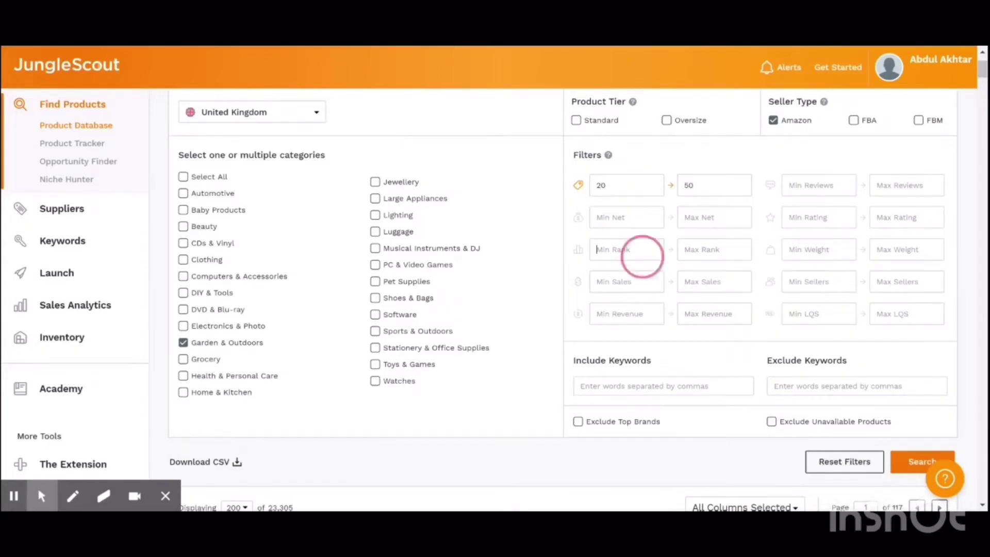
{"action": "left_click", "coordinate": [642, 258]}
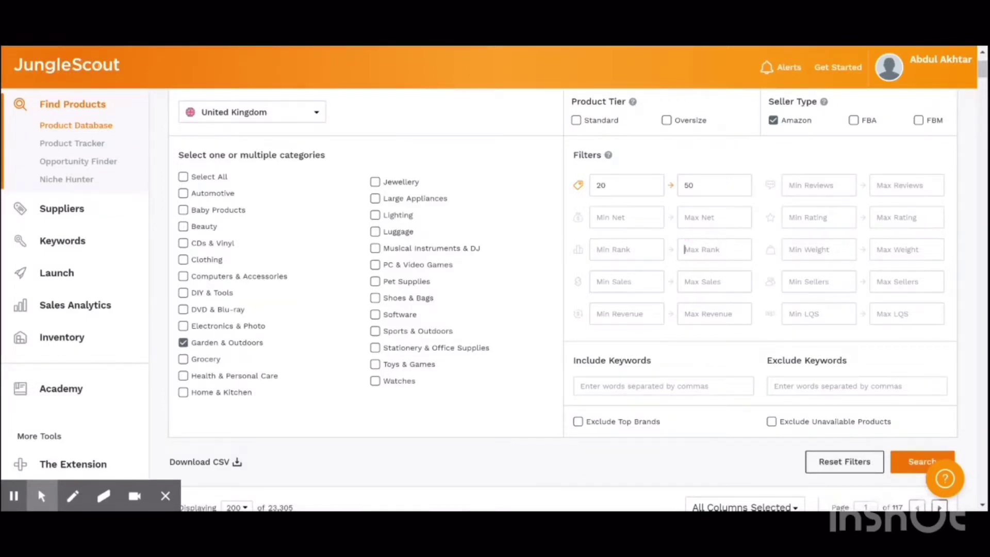
{"action": "left_click", "coordinate": [701, 253]}
{"action": "type", "text": "100"}
{"action": "left_click", "coordinate": [598, 249]}
{"action": "left_click", "coordinate": [913, 466]}
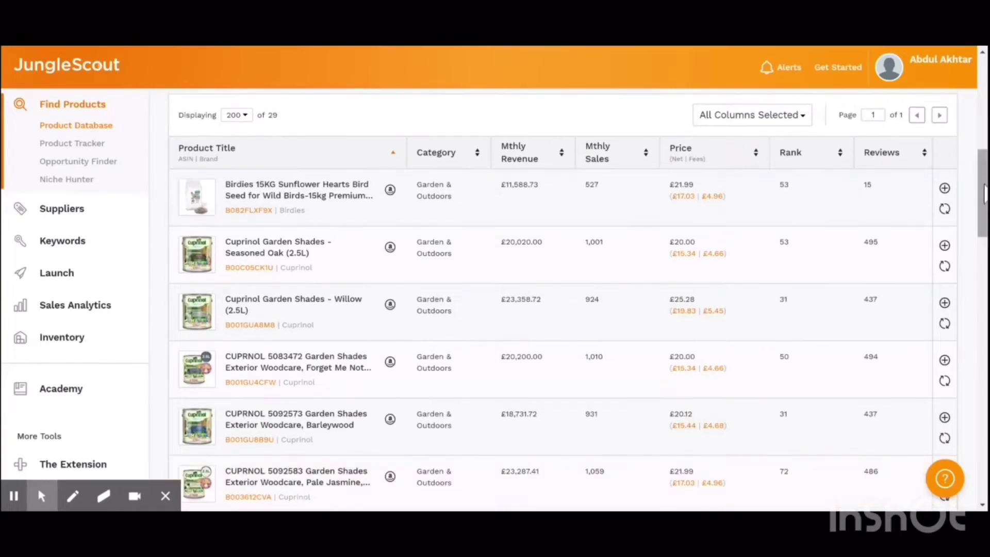
- Sort the 29 results by Rank ascending, putting the rank-8 Roundup weedkiller first
{"action": "mouse_move", "coordinate": [983, 194]}
{"action": "left_mouse_down"}
{"action": "mouse_move", "coordinate": [983, 179]}
{"action": "mouse_move", "coordinate": [985, 230]}
{"action": "mouse_move", "coordinate": [985, 182]}
{"action": "left_mouse_up"}
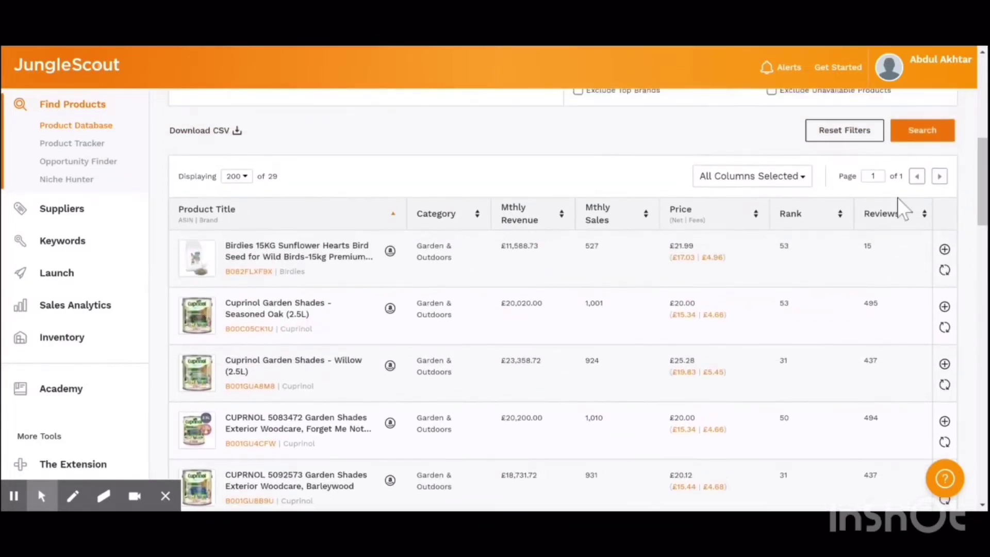
{"action": "left_click", "coordinate": [835, 216]}
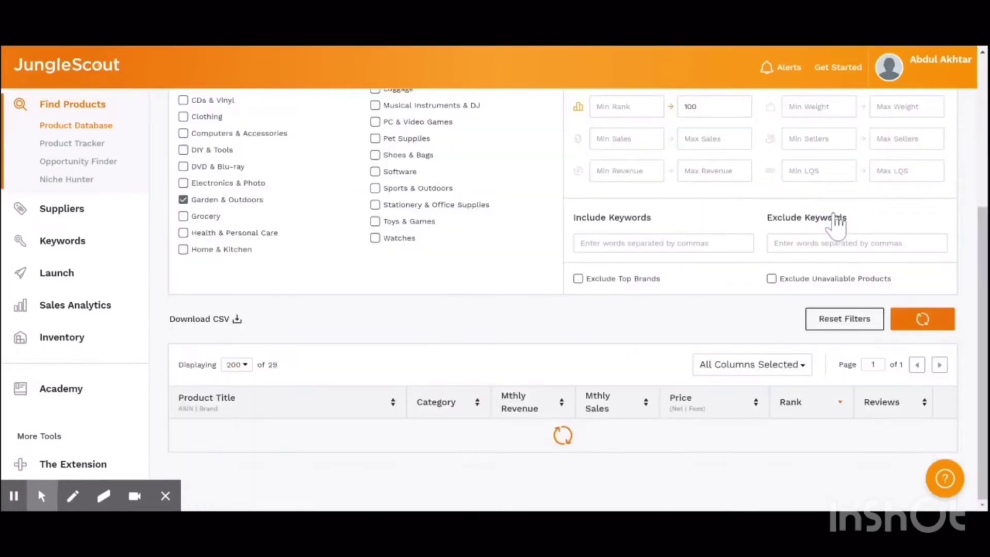
{"action": "scroll", "coordinate": [834, 217], "scroll_direction": "down", "scroll_amount": 5}
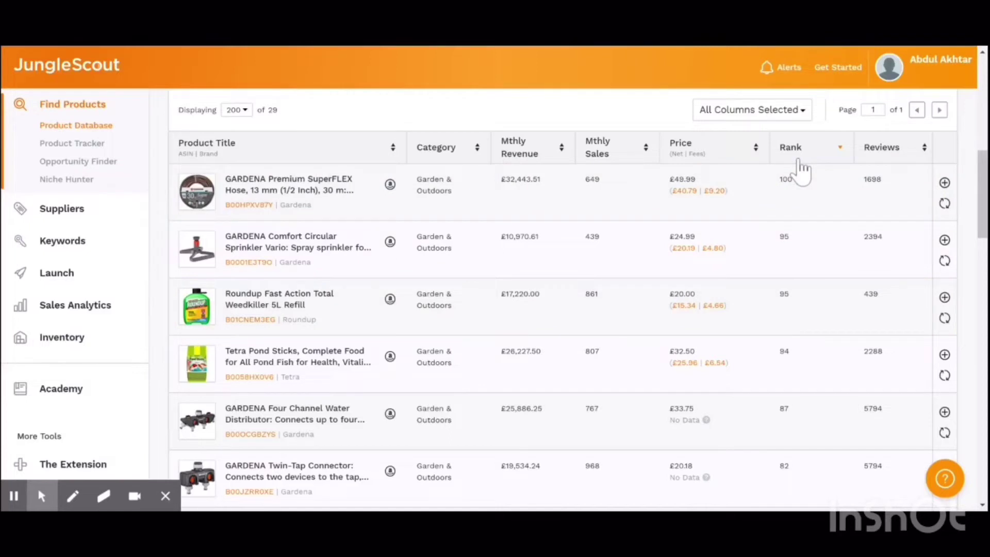
{"action": "left_click", "coordinate": [828, 157]}
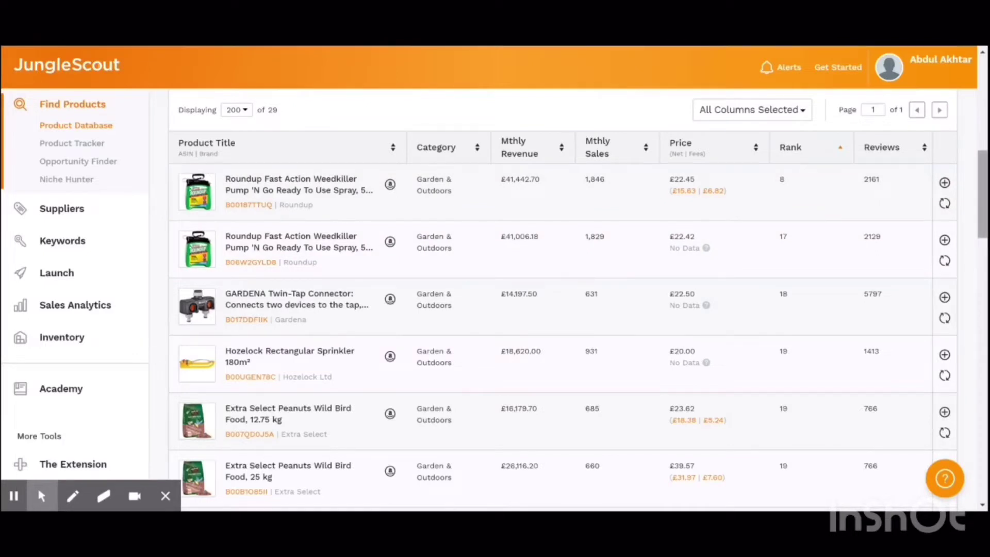
{"action": "left_click_drag", "start_coordinate": [980, 206], "coordinate": [976, 205]}
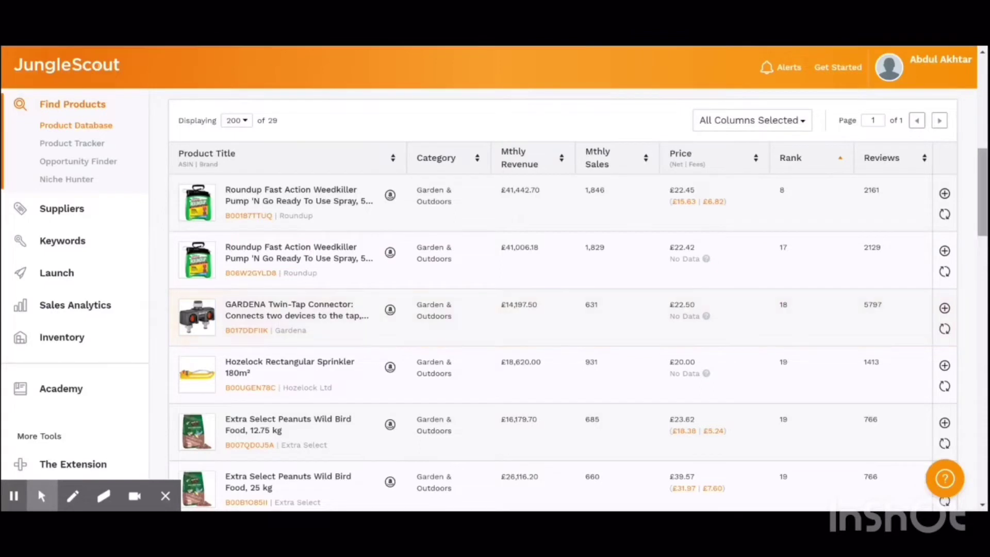
{"action": "left_click_drag", "start_coordinate": [983, 189], "coordinate": [978, 193]}
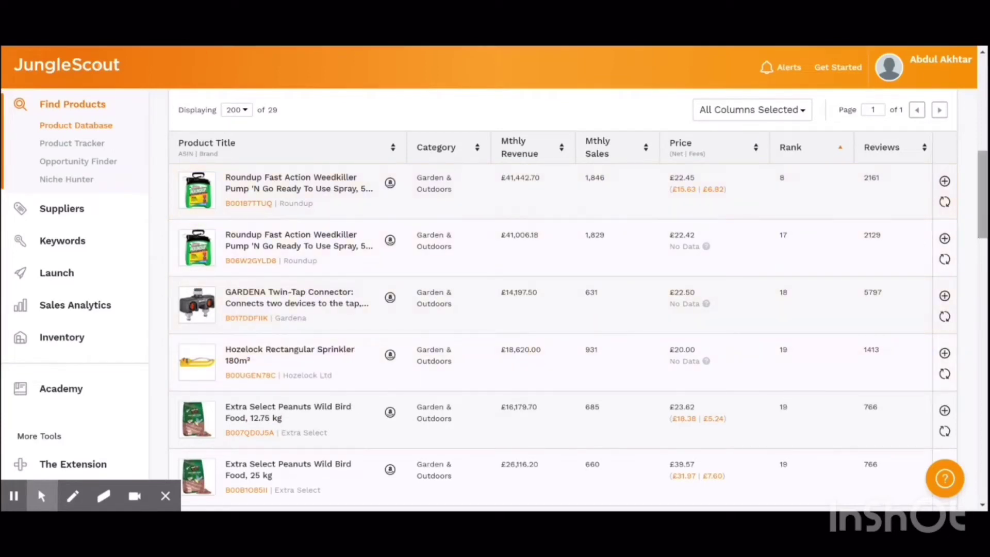
{"action": "left_click_drag", "start_coordinate": [982, 187], "coordinate": [984, 268]}
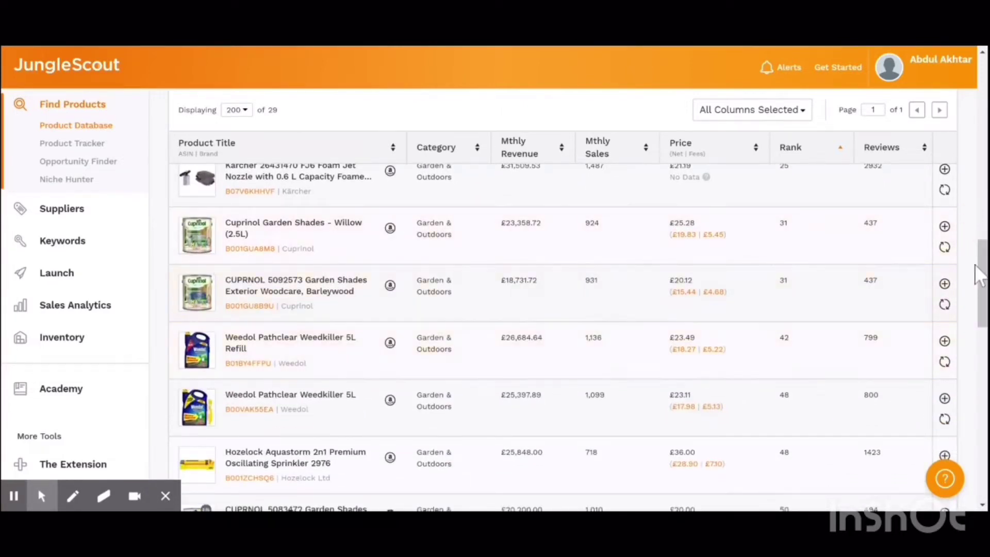
{"action": "left_click_drag", "start_coordinate": [983, 266], "coordinate": [983, 190]}
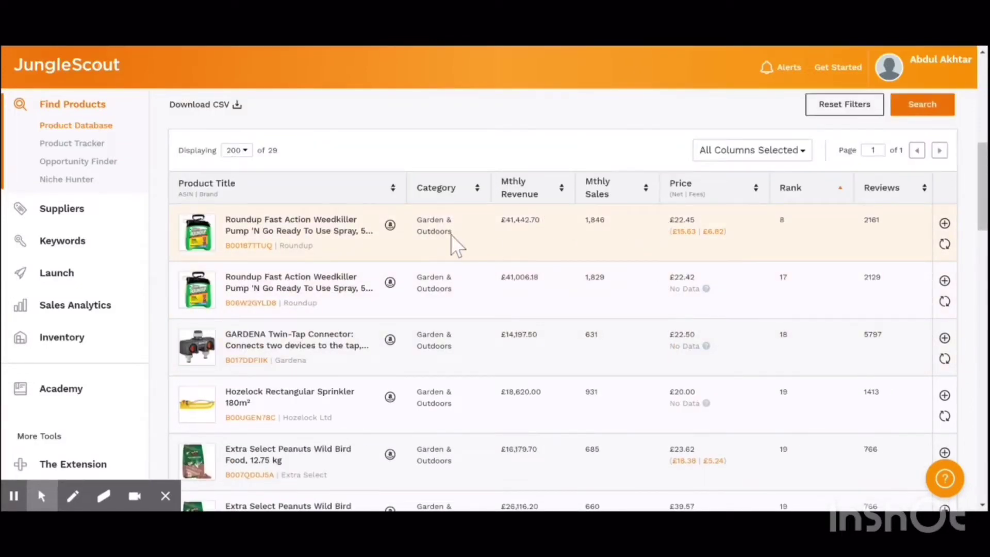
- Open the Amazon.co.uk listing for the Roundup Fast Action Weedkiller Pump 'N Go 5 L
{"action": "left_click", "coordinate": [391, 227]}
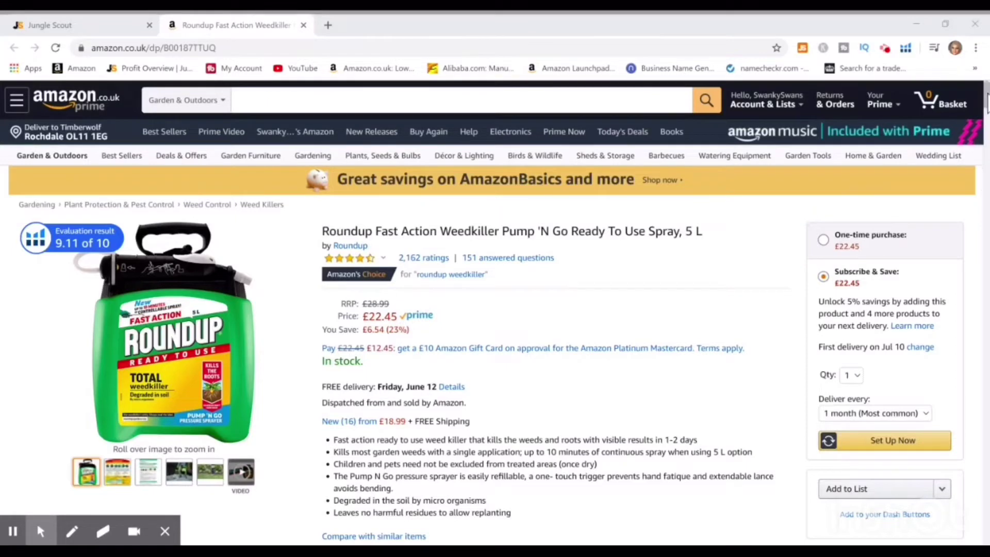
{"action": "left_click_drag", "start_coordinate": [986, 95], "coordinate": [986, 108]}
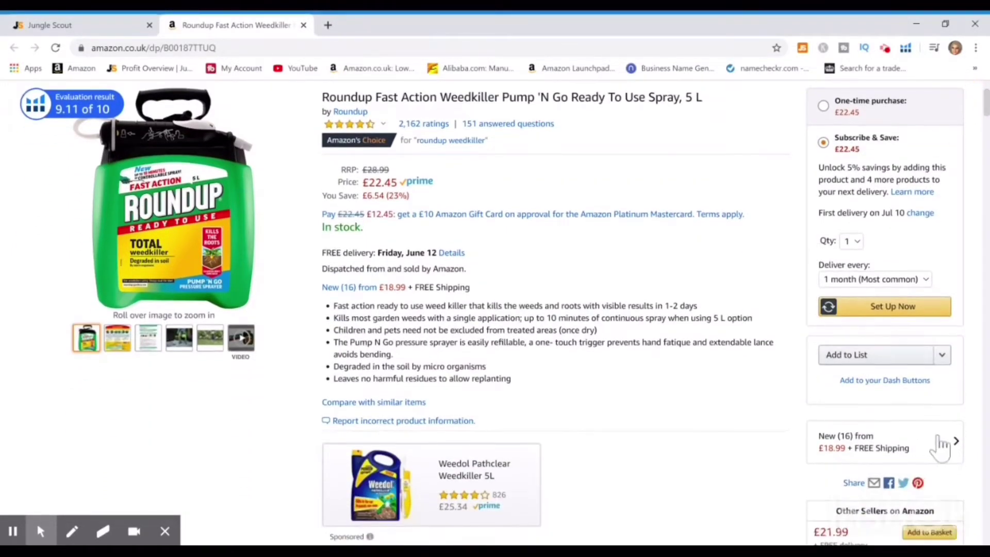
- Open the 'New (16) from £18.99' offers and review the sellers, including Amazon at £22.45
{"action": "left_click", "coordinate": [943, 447]}
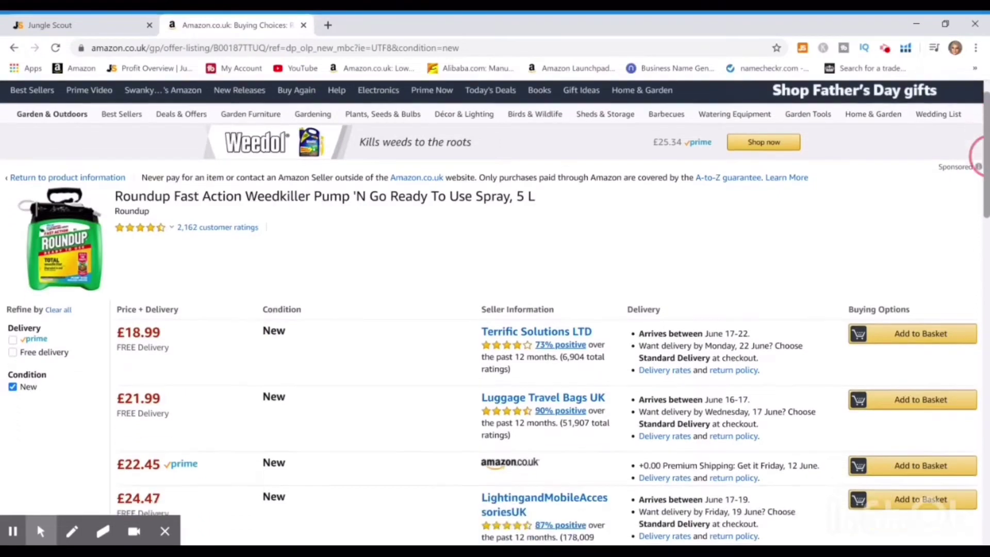
{"action": "scroll", "coordinate": [983, 155], "scroll_direction": "down", "scroll_amount": 4}
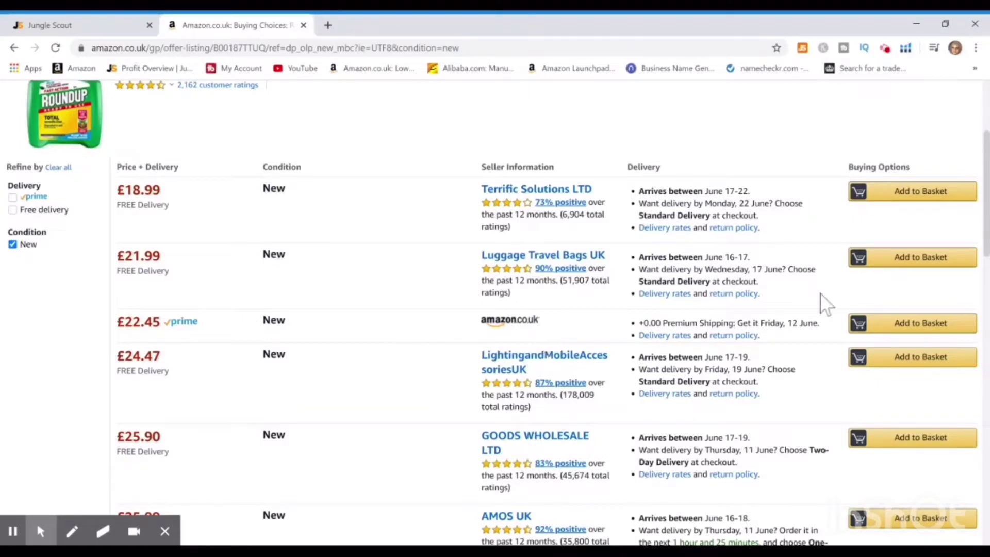
{"action": "mouse_move", "coordinate": [985, 196]}
{"action": "left_mouse_down"}
{"action": "mouse_move", "coordinate": [985, 180]}
{"action": "mouse_move", "coordinate": [985, 189]}
{"action": "left_mouse_up"}
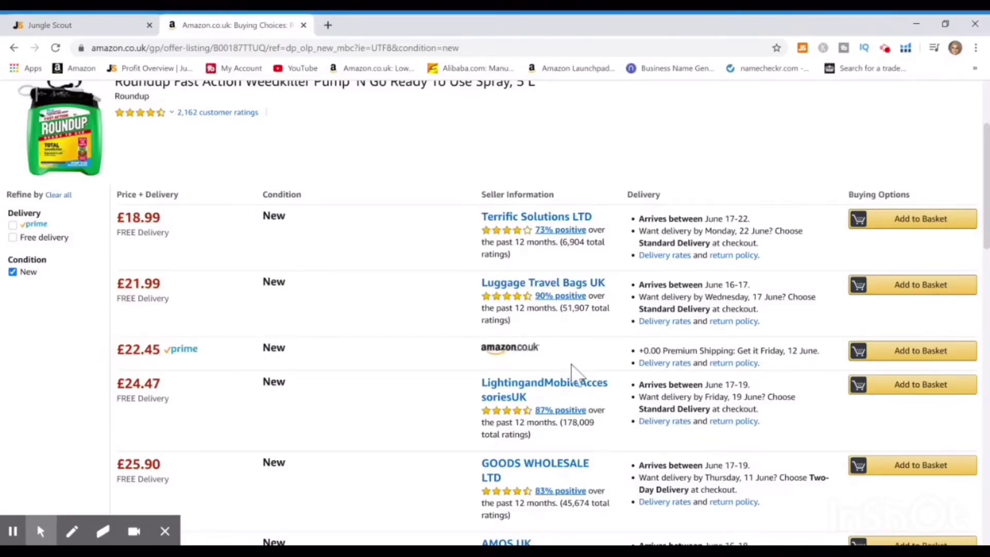
{"action": "mouse_move", "coordinate": [986, 219]}
{"action": "left_mouse_down"}
{"action": "mouse_move", "coordinate": [985, 186]}
{"action": "mouse_move", "coordinate": [984, 205]}
{"action": "left_mouse_up"}
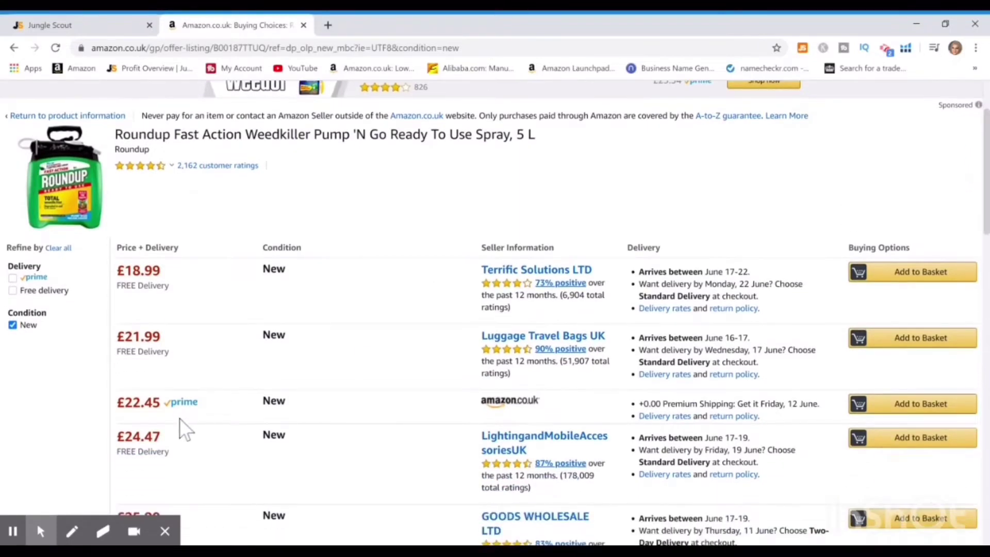
{"action": "scroll", "coordinate": [178, 409], "scroll_direction": "up", "scroll_amount": 2}
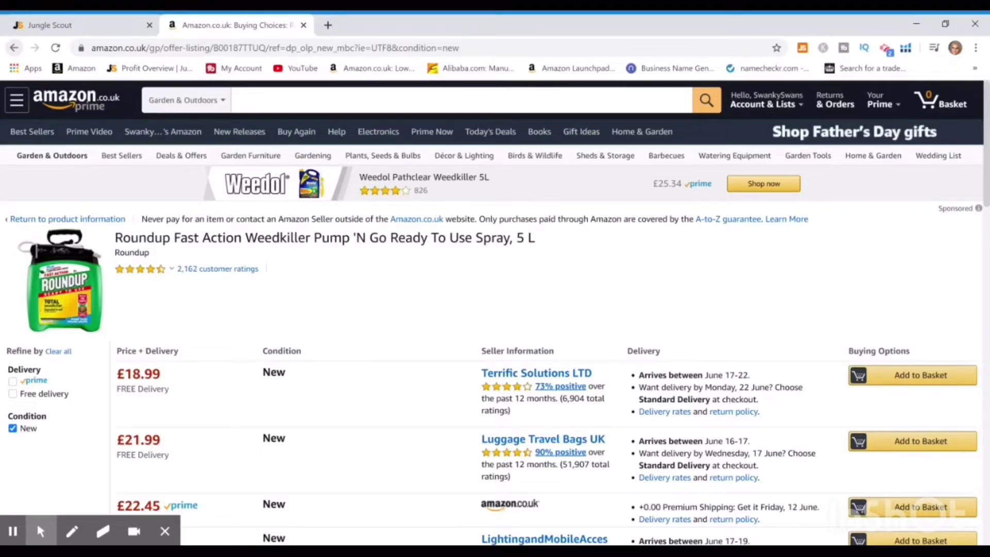
- Go back to the Roundup weedkiller product page sold by Amazon at £22.45
{"action": "left_click", "coordinate": [14, 48]}
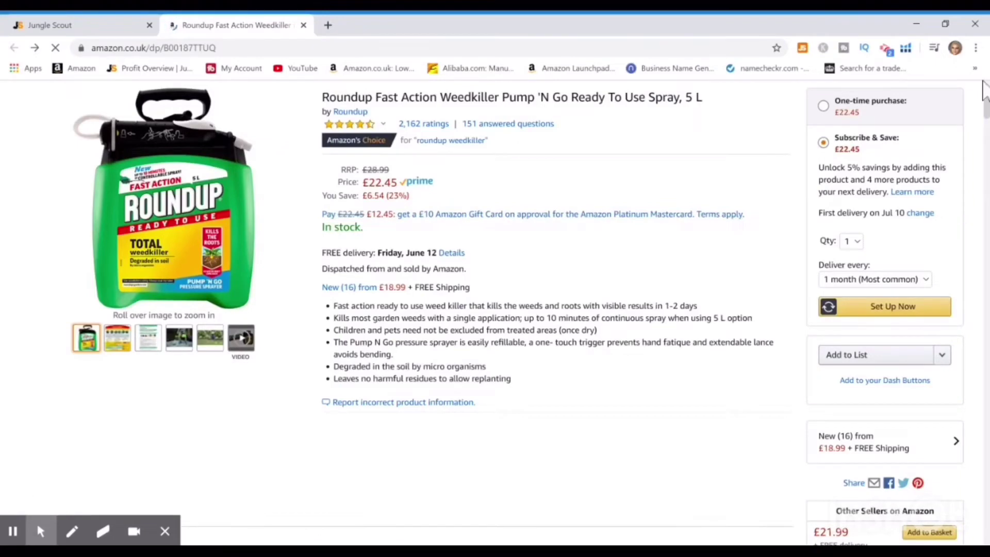
{"action": "mouse_move", "coordinate": [984, 106]}
{"action": "left_mouse_down"}
{"action": "mouse_move", "coordinate": [986, 135]}
{"action": "mouse_move", "coordinate": [986, 99]}
{"action": "left_mouse_up"}
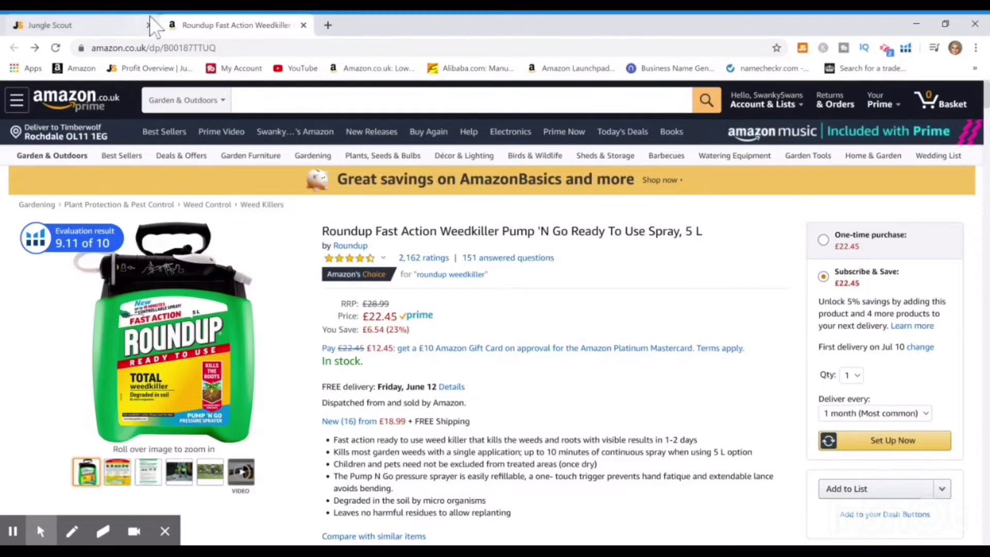
- Switch to the Jungle Scout tab and scroll the Garden & Outdoors results table
{"action": "left_click", "coordinate": [70, 18]}
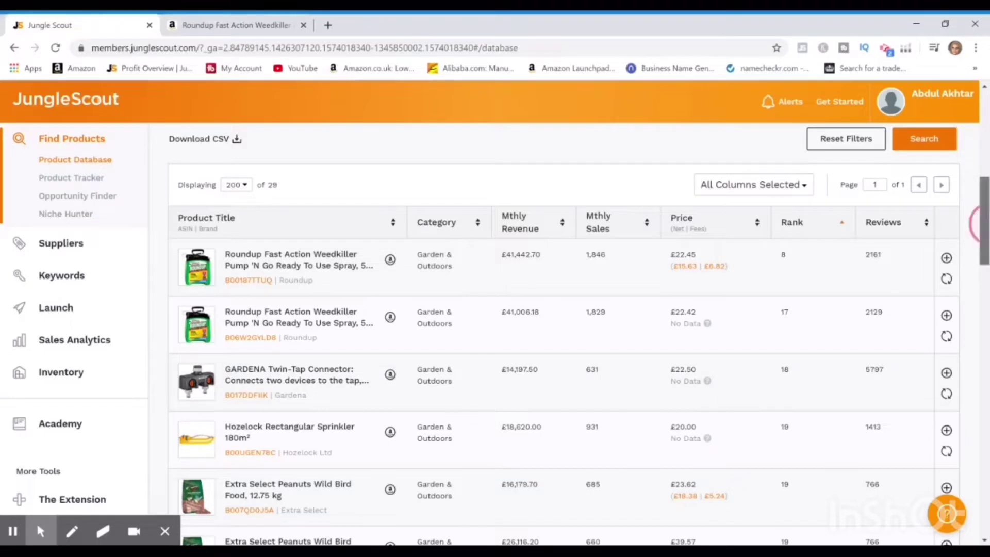
{"action": "mouse_move", "coordinate": [986, 232]}
{"action": "left_mouse_down"}
{"action": "mouse_move", "coordinate": [986, 242]}
{"action": "mouse_move", "coordinate": [986, 227]}
{"action": "left_mouse_up"}
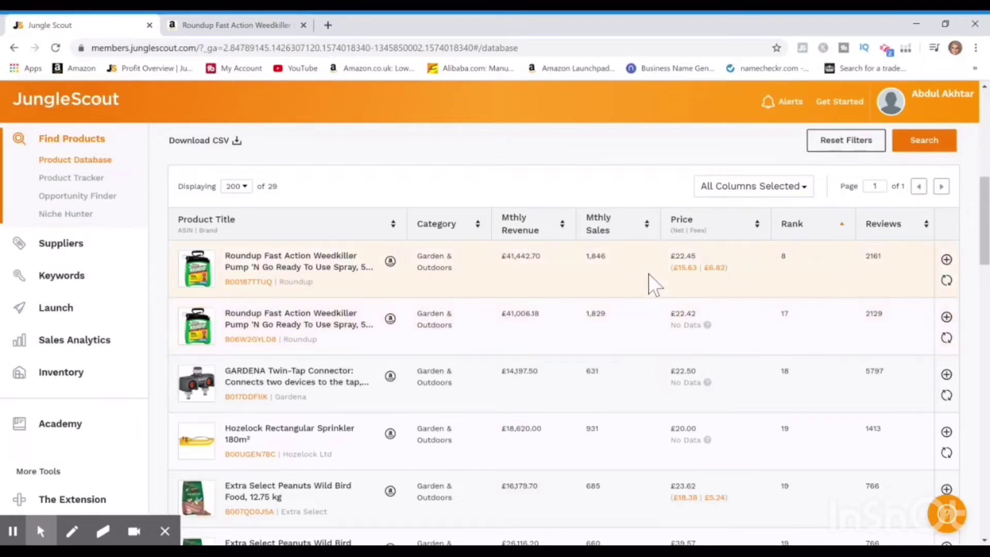
{"action": "left_click_drag", "start_coordinate": [986, 237], "coordinate": [986, 263]}
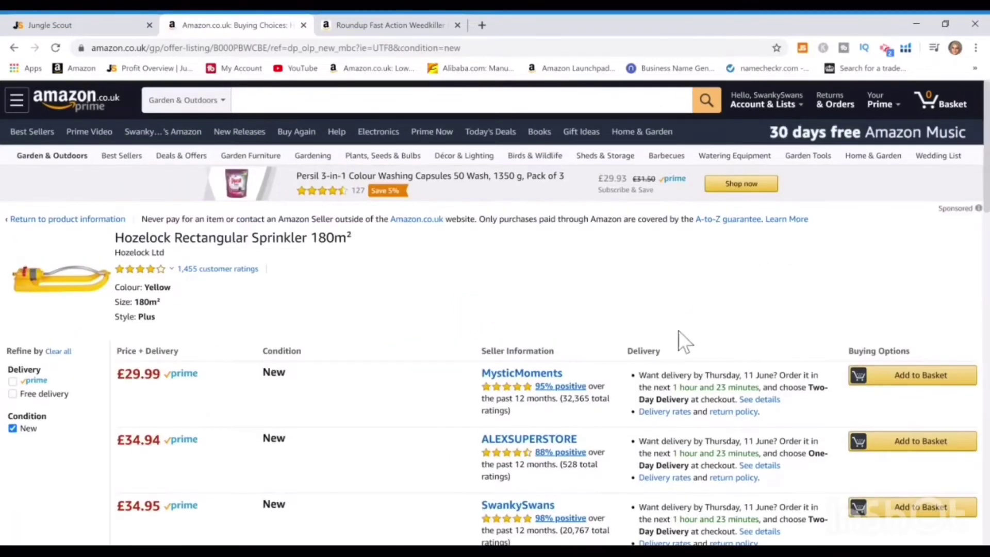
- Scroll through the Amazon sellers for the Hozelock 180m² sprinkler; the lowest new offer is £29.99
{"action": "scroll", "coordinate": [986, 178], "scroll_direction": "down", "scroll_amount": 3}
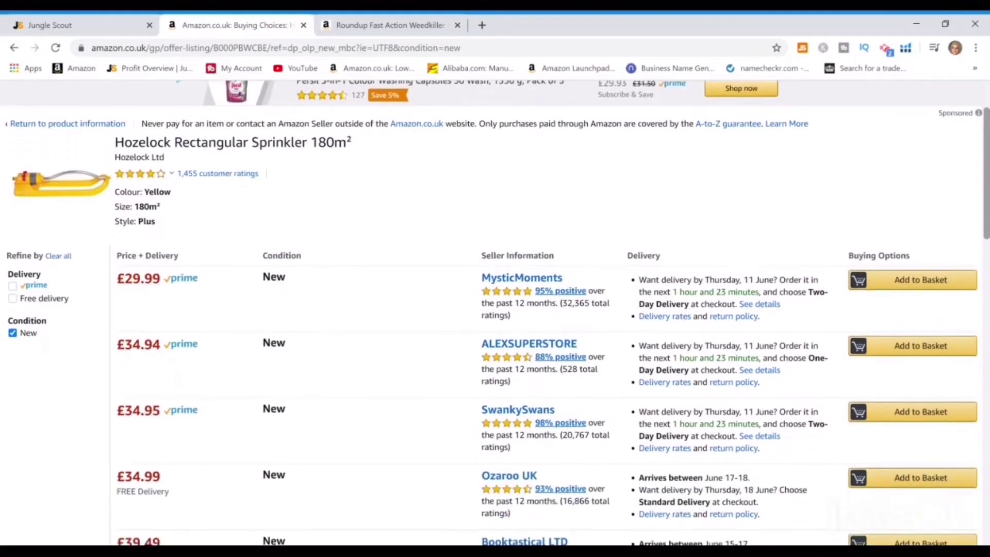
{"action": "scroll", "coordinate": [986, 178], "scroll_direction": "down", "scroll_amount": 2}
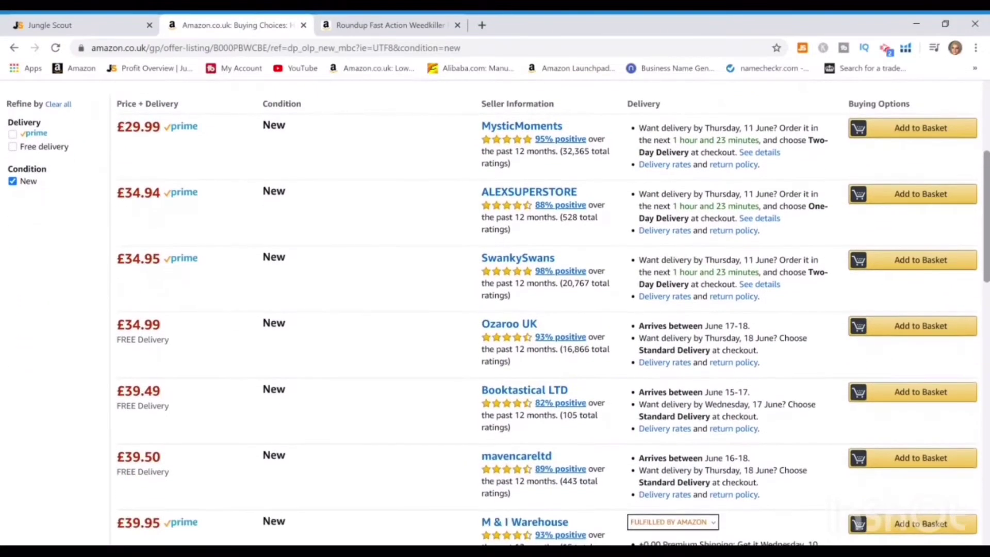
{"action": "scroll", "coordinate": [986, 239], "scroll_direction": "down", "scroll_amount": 3}
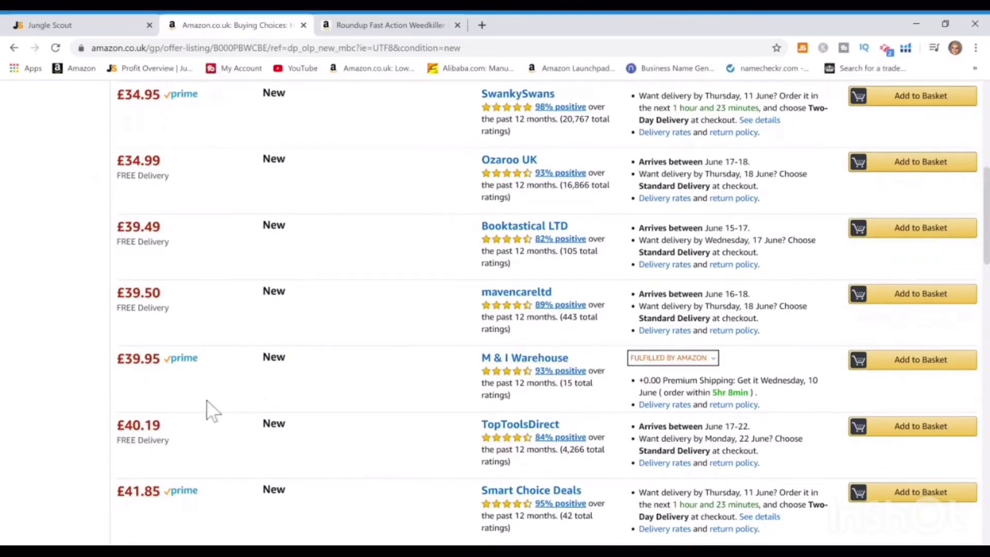
{"action": "scroll", "coordinate": [979, 338], "scroll_direction": "down", "scroll_amount": 4}
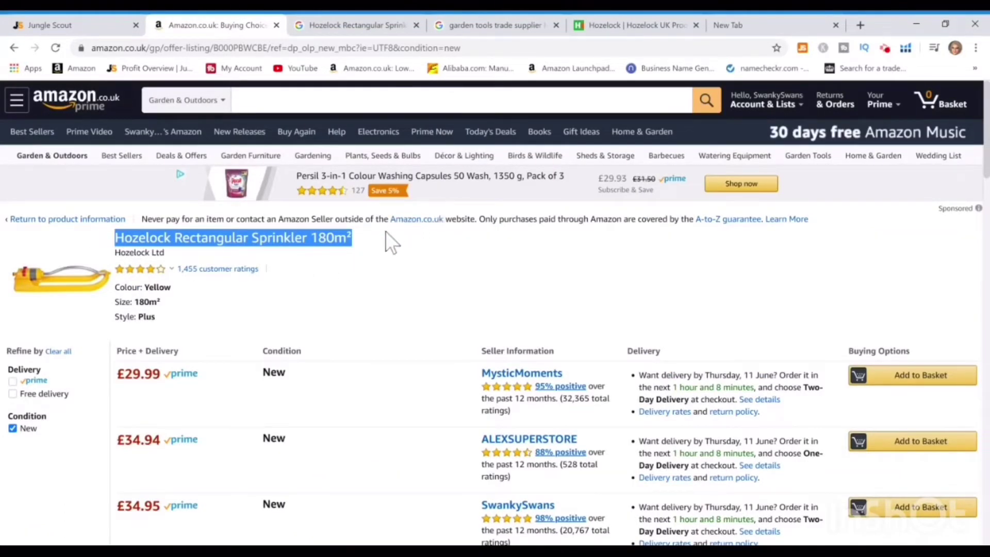
- Review the Google results for the Hozelock 180m² sprinkler, noting Toolstation's £17.48 price
{"action": "left_click", "coordinate": [345, 25]}
{"action": "left_click_drag", "start_coordinate": [982, 273], "coordinate": [975, 108]}
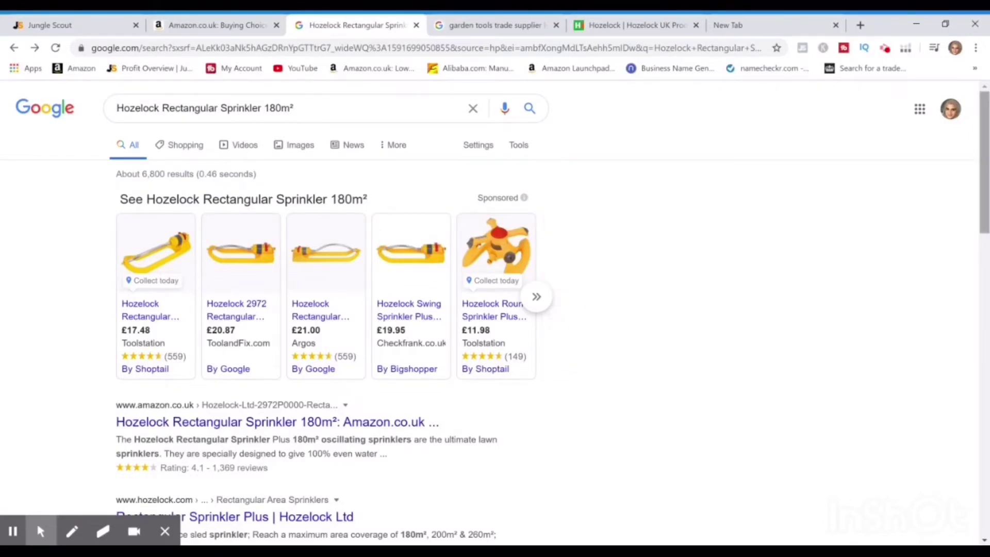
{"action": "scroll", "coordinate": [981, 161], "scroll_direction": "down", "scroll_amount": 2}
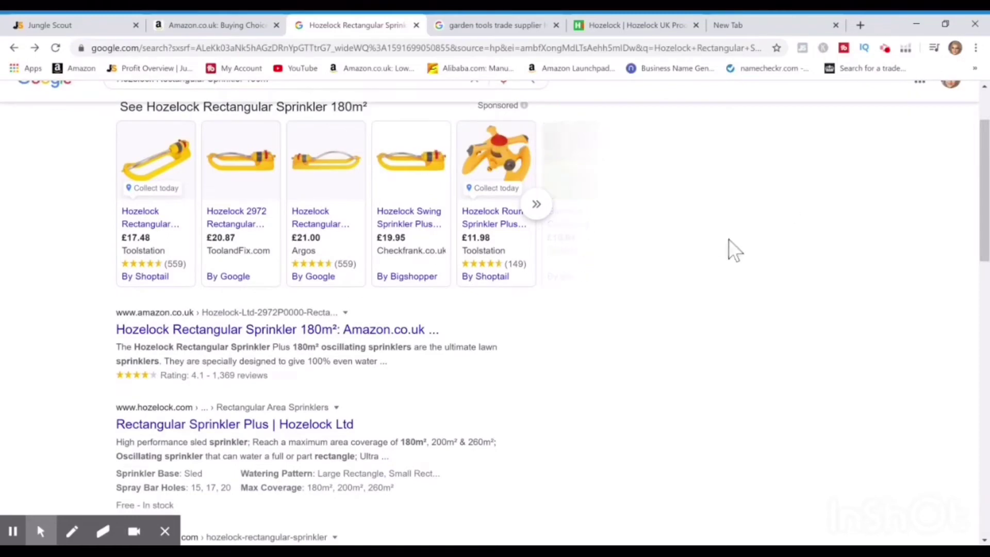
{"action": "scroll", "coordinate": [981, 168], "scroll_direction": "down", "scroll_amount": 4}
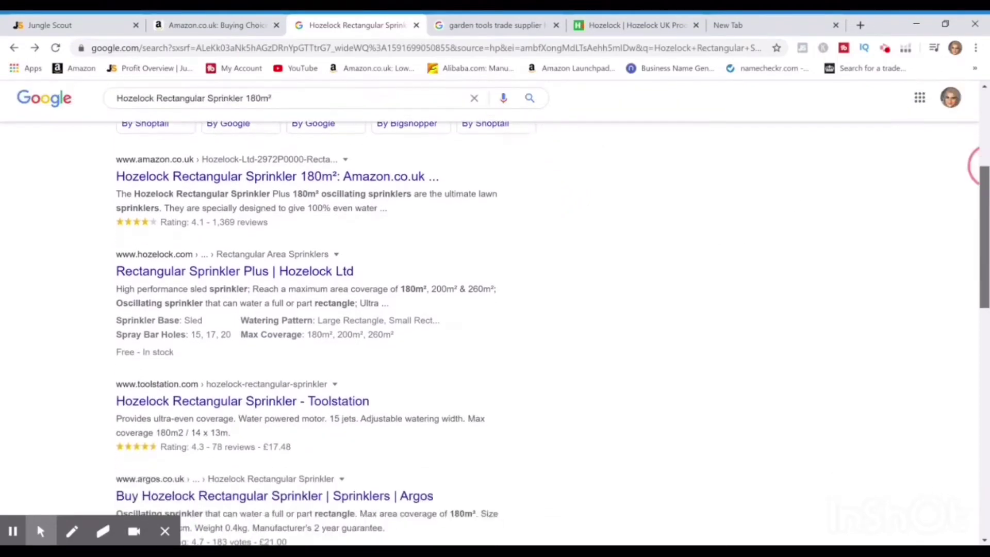
{"action": "scroll", "coordinate": [982, 166], "scroll_direction": "down", "scroll_amount": 2}
{"action": "scroll", "coordinate": [981, 166], "scroll_direction": "down", "scroll_amount": 2}
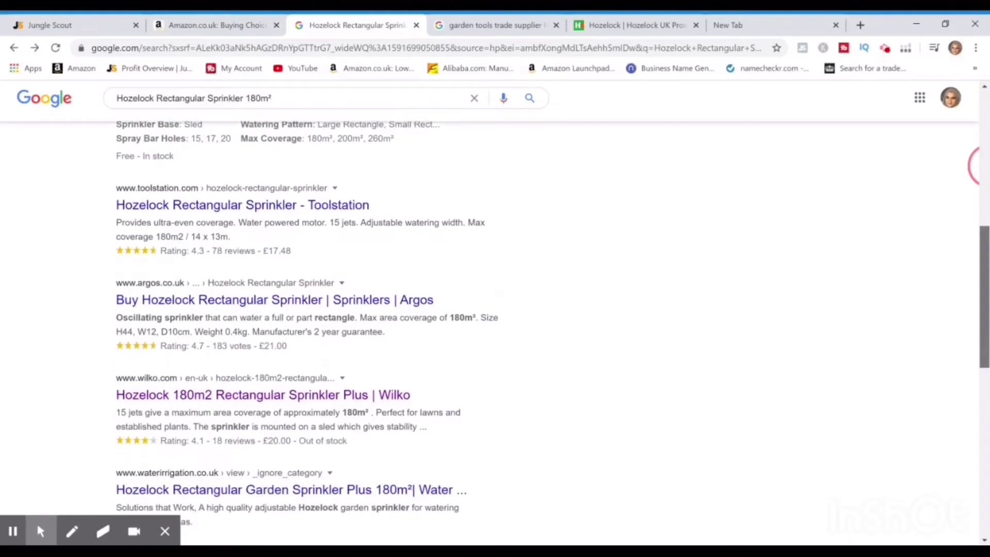
{"action": "scroll", "coordinate": [977, 166], "scroll_direction": "down", "scroll_amount": 2}
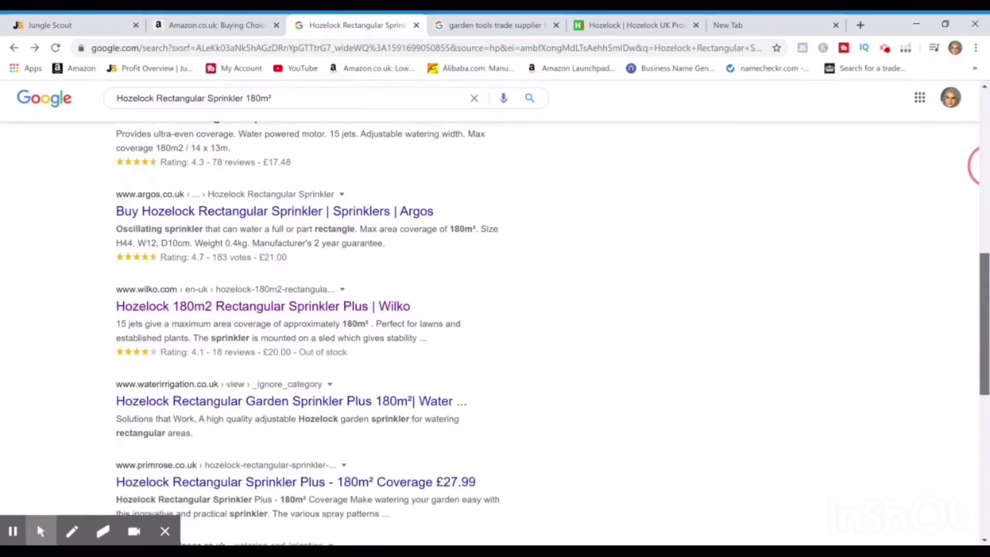
{"action": "scroll", "coordinate": [976, 166], "scroll_direction": "up", "scroll_amount": 3}
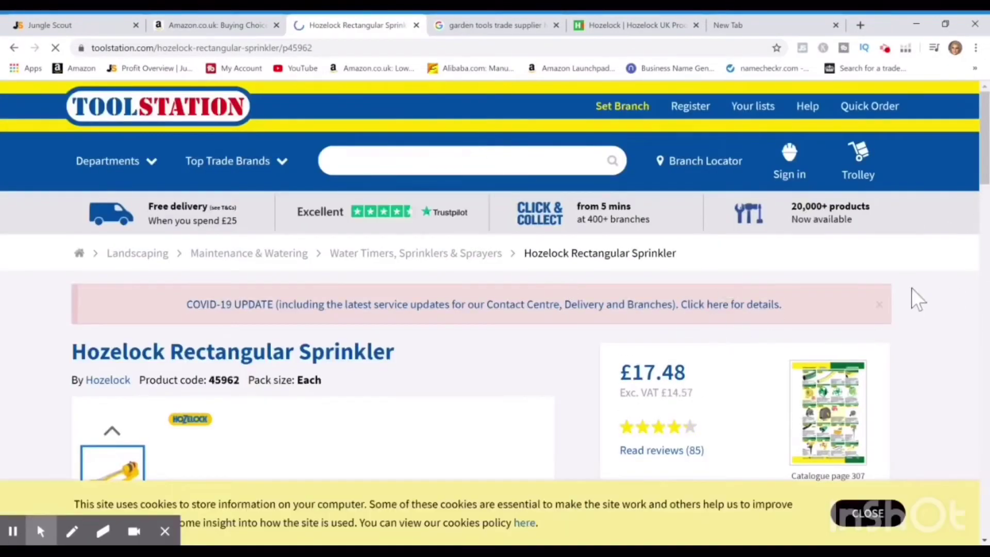
{"action": "mouse_move", "coordinate": [985, 126]}
{"action": "left_mouse_down"}
{"action": "mouse_move", "coordinate": [986, 162]}
{"action": "mouse_move", "coordinate": [981, 137]}
{"action": "left_mouse_up"}
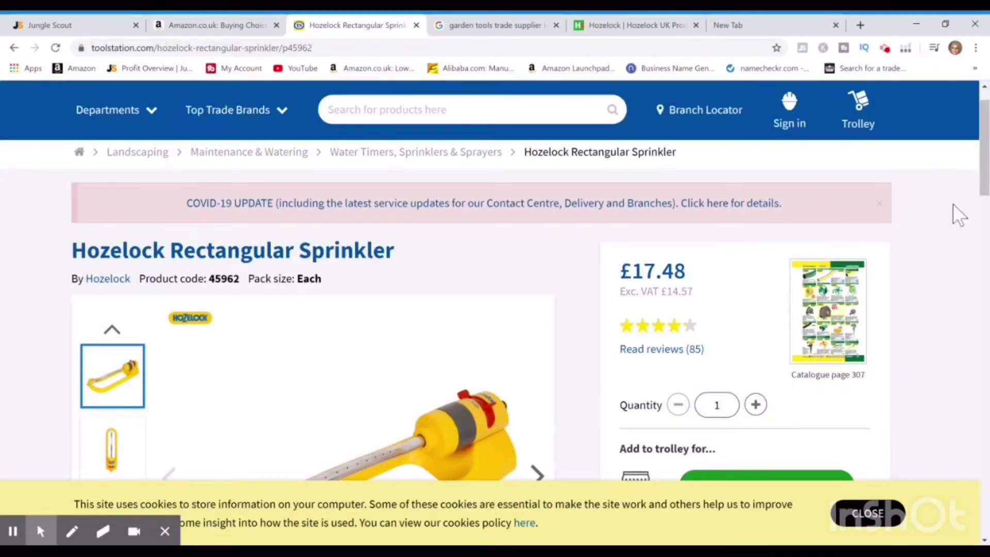
{"action": "left_click_drag", "start_coordinate": [984, 165], "coordinate": [984, 170]}
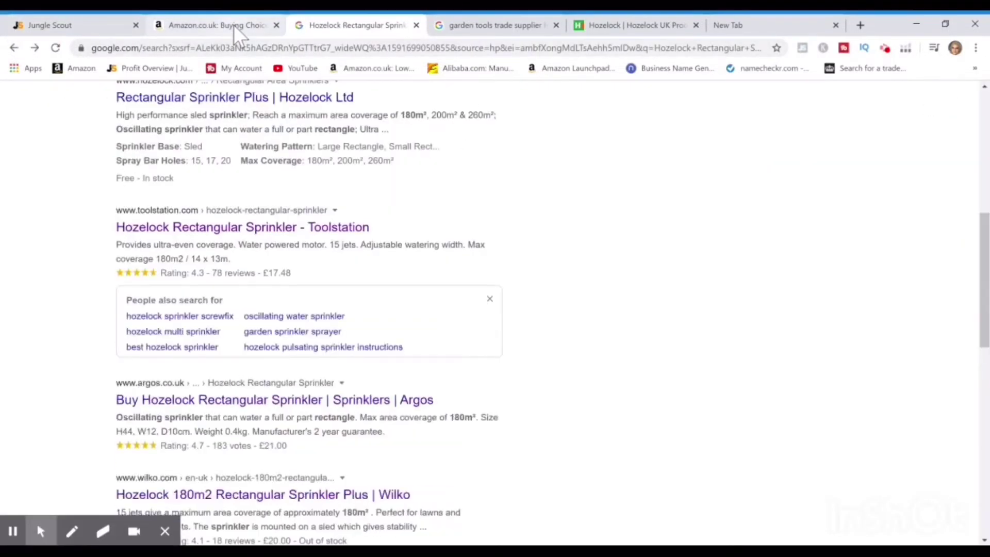
- Recheck the sprinkler's Amazon seller offers and the Jungle Scout product database
{"action": "left_click", "coordinate": [233, 25]}
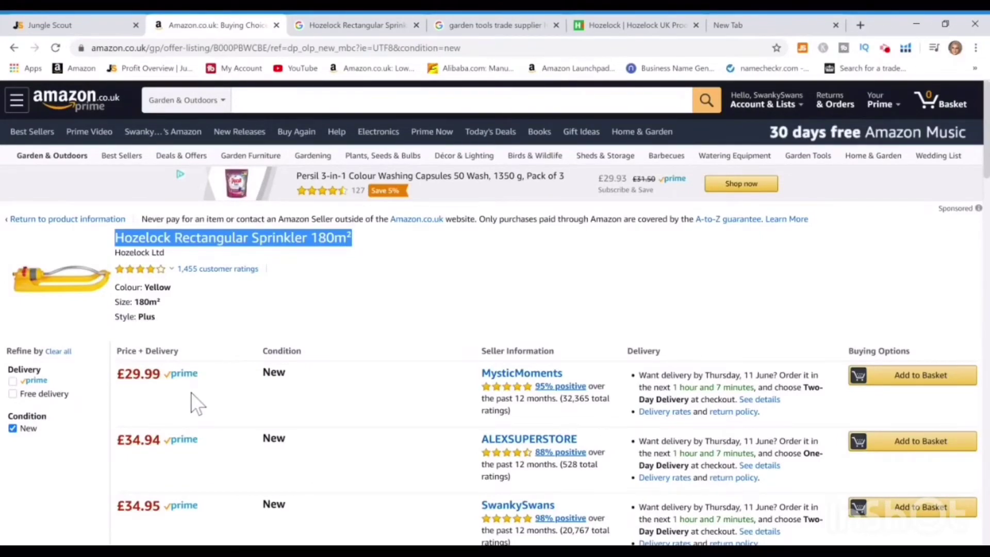
{"action": "left_click", "coordinate": [100, 26]}
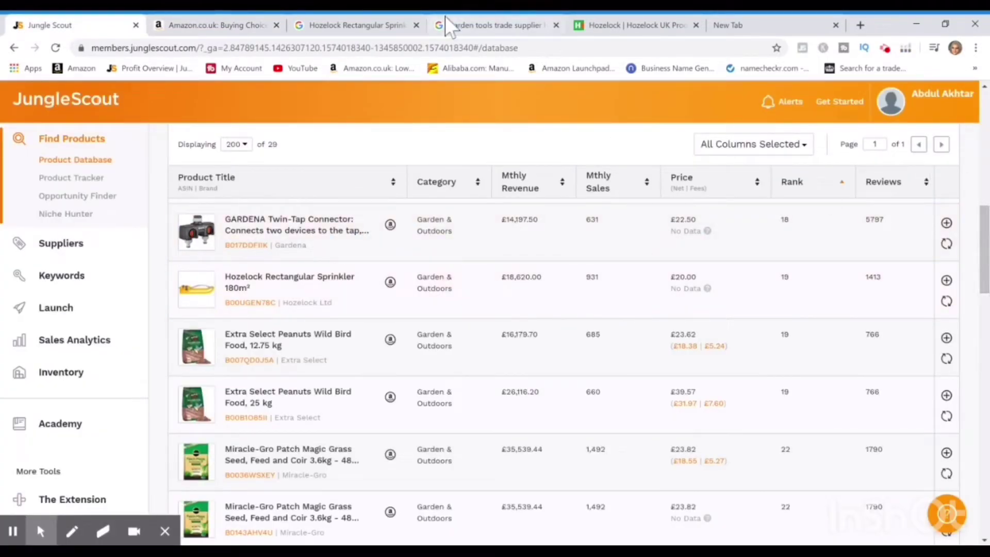
{"action": "left_click", "coordinate": [178, 23]}
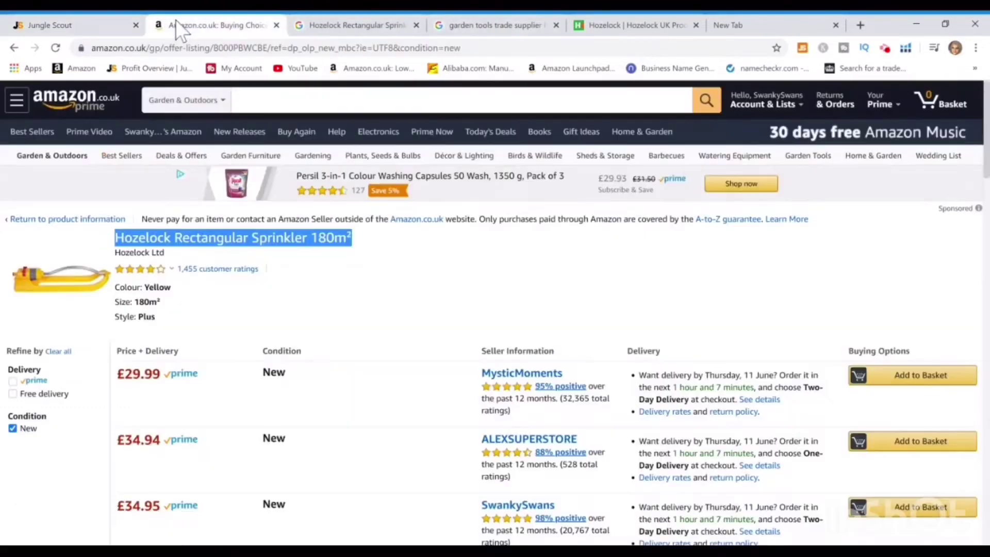
{"action": "left_click", "coordinate": [371, 26]}
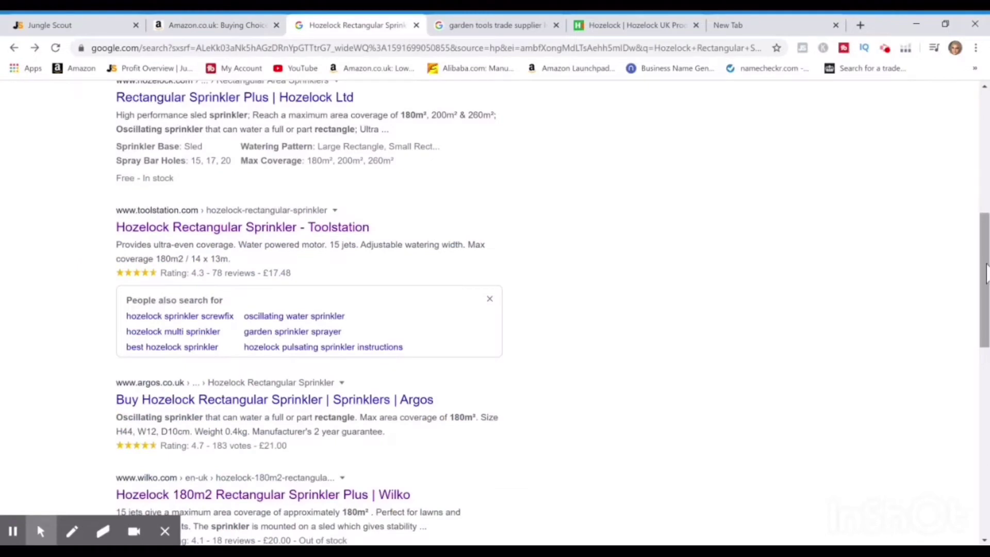
- Compare Google retailer prices: Argos £21.00, Wilko £20.00 (out of stock), Primrose £27.99, Old Railway £19.99
{"action": "scroll", "coordinate": [985, 271], "scroll_direction": "down", "scroll_amount": 5}
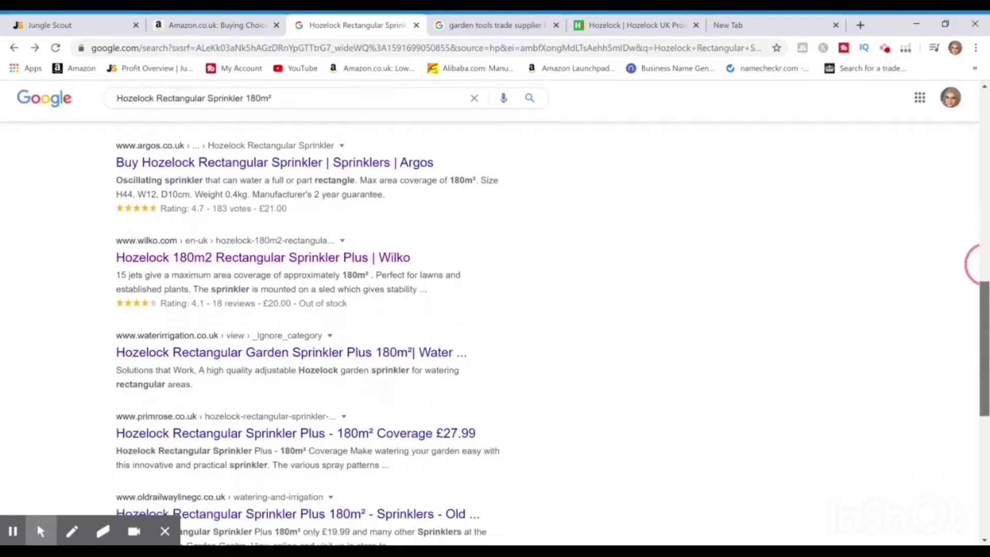
{"action": "scroll", "coordinate": [977, 264], "scroll_direction": "up", "scroll_amount": 1}
{"action": "scroll", "coordinate": [977, 264], "scroll_direction": "down", "scroll_amount": 1}
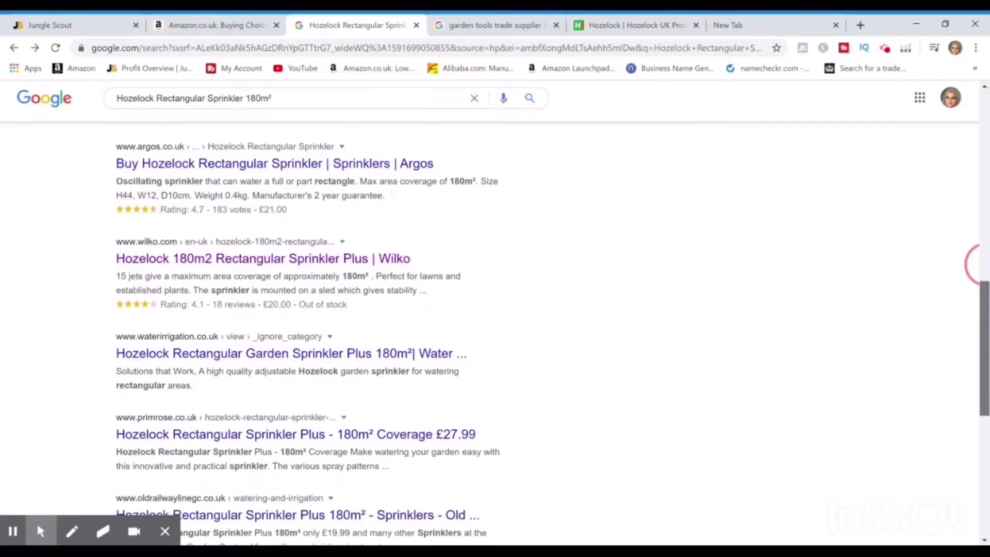
{"action": "scroll", "coordinate": [977, 264], "scroll_direction": "down", "scroll_amount": 1}
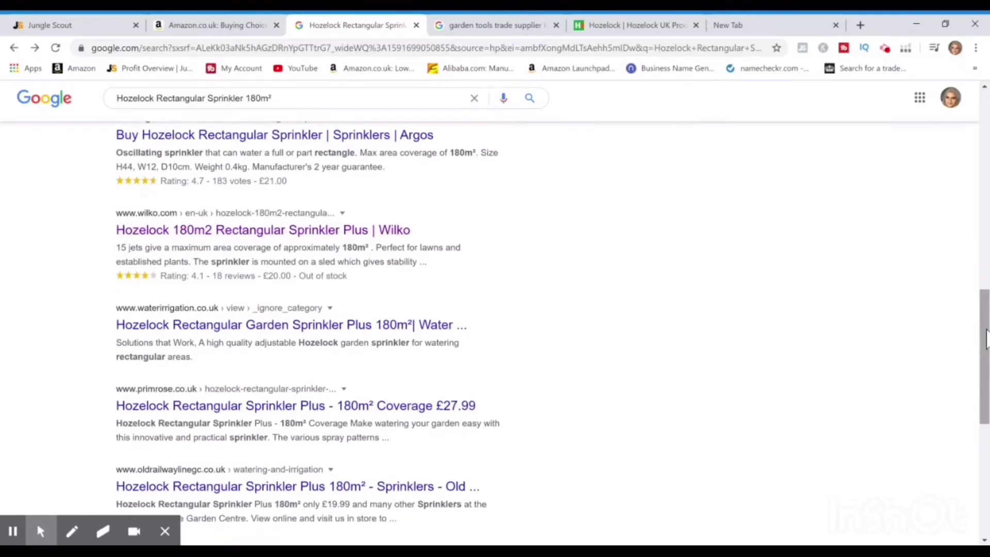
{"action": "left_click_drag", "start_coordinate": [984, 331], "coordinate": [985, 361]}
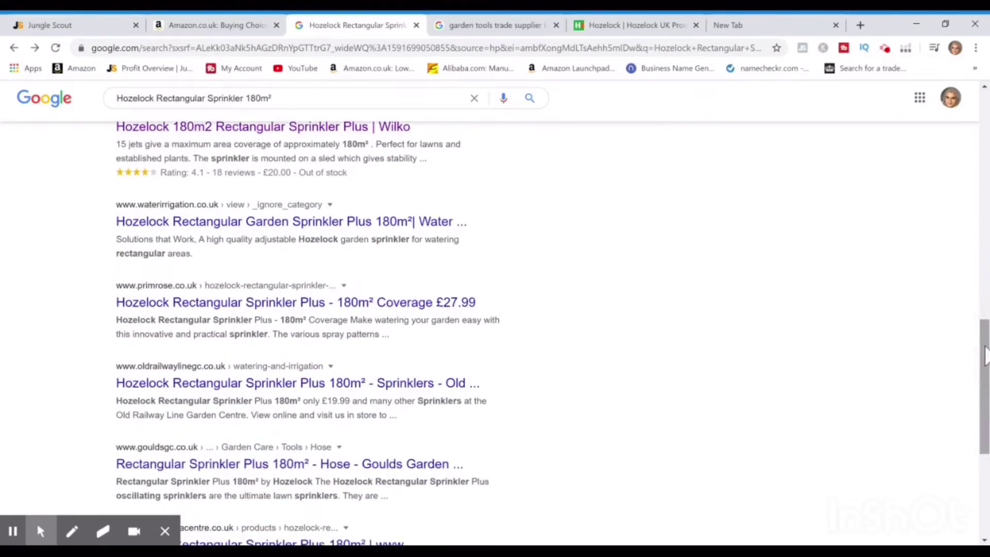
{"action": "left_click_drag", "start_coordinate": [985, 355], "coordinate": [985, 334]}
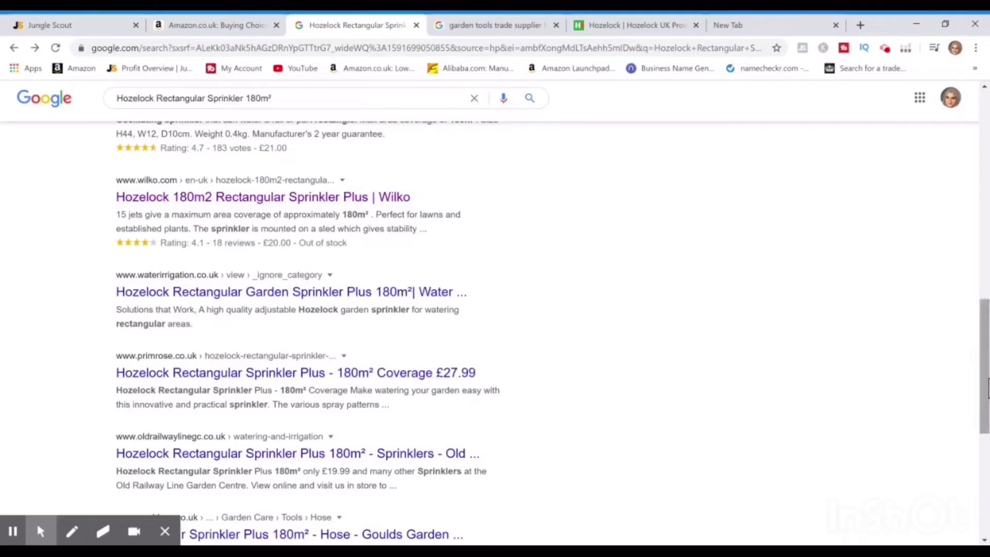
{"action": "left_click_drag", "start_coordinate": [985, 372], "coordinate": [986, 335]}
{"action": "left_click_drag", "start_coordinate": [982, 373], "coordinate": [982, 371]}
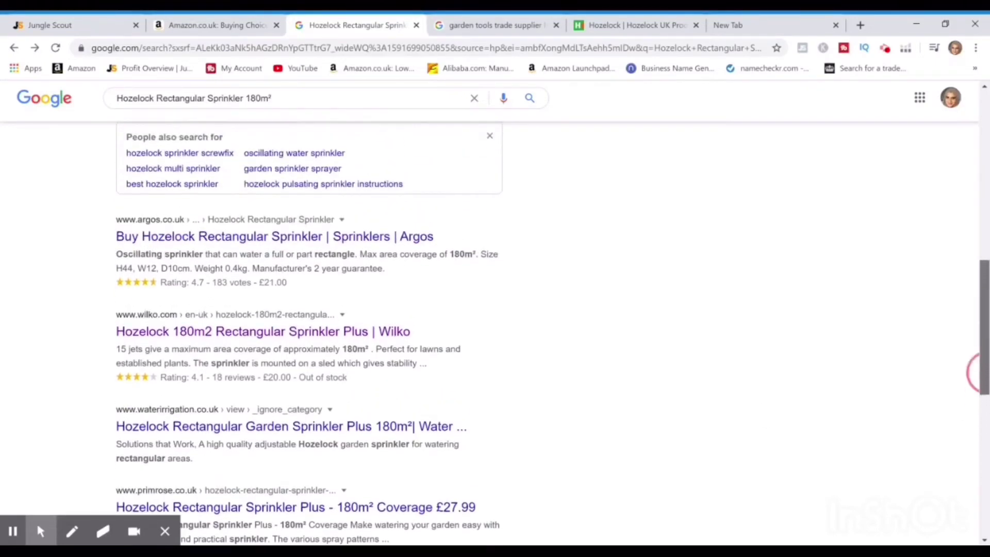
{"action": "scroll", "coordinate": [980, 372], "scroll_direction": "down", "scroll_amount": 3}
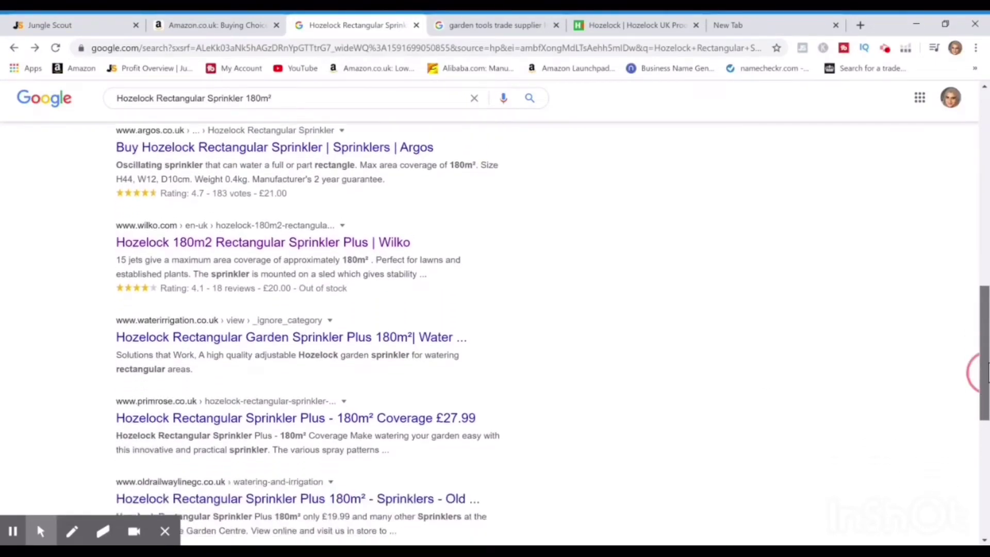
{"action": "scroll", "coordinate": [980, 373], "scroll_direction": "up", "scroll_amount": 2}
{"action": "left_click_drag", "start_coordinate": [982, 372], "coordinate": [982, 453]}
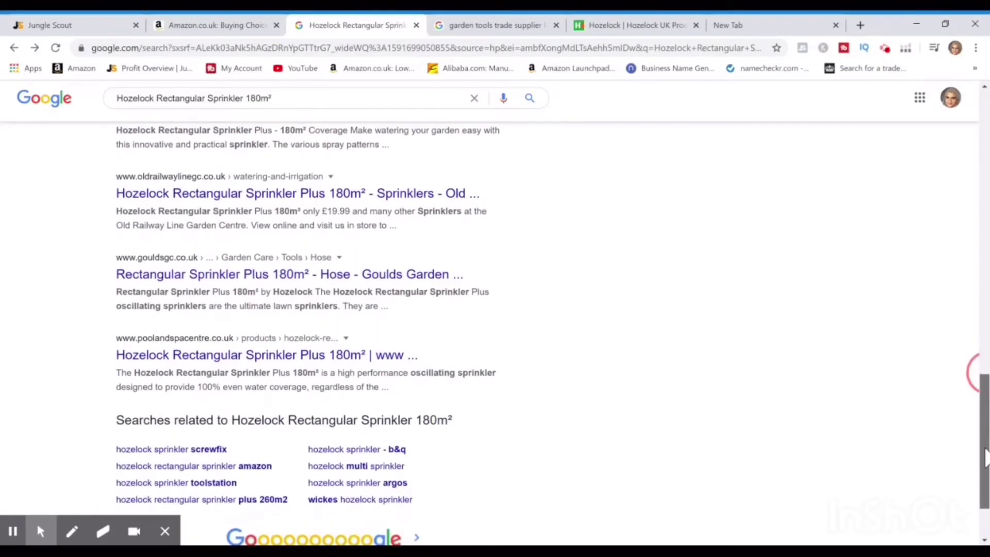
- Bring up the 'garden tools trade supplier hozelock' results and scroll to Wickes' Hozelock link
{"action": "left_click", "coordinate": [487, 21]}
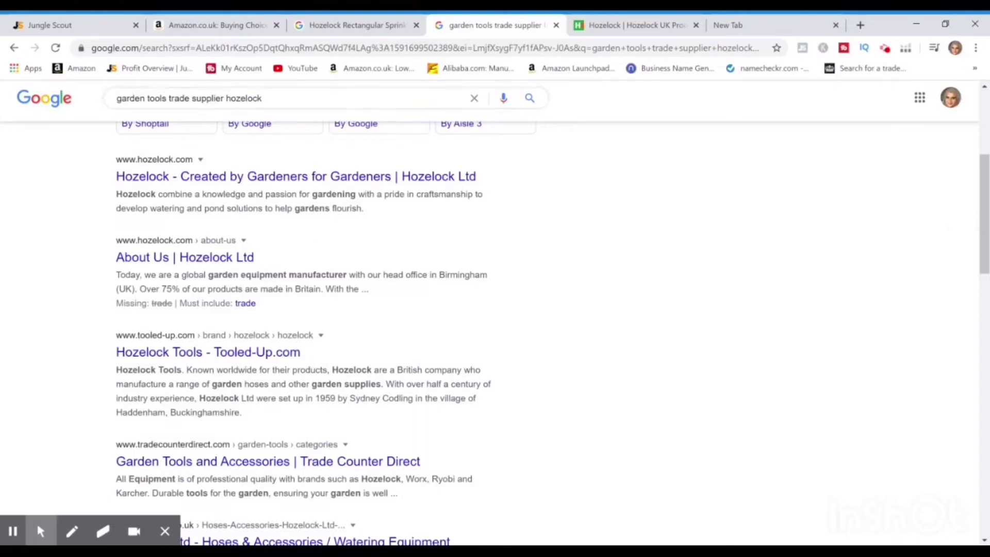
{"action": "left_click_drag", "start_coordinate": [984, 194], "coordinate": [985, 282]}
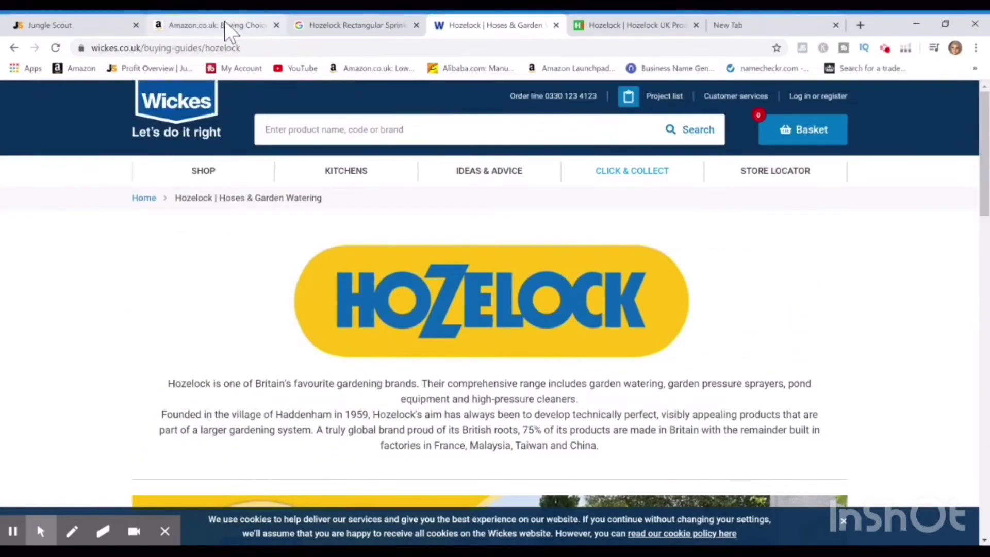
- Select the Amazon sprinkler title, then dismiss the survey popup on Wickes
{"action": "left_click", "coordinate": [237, 26]}
{"action": "left_click_drag", "start_coordinate": [369, 241], "coordinate": [114, 239]}
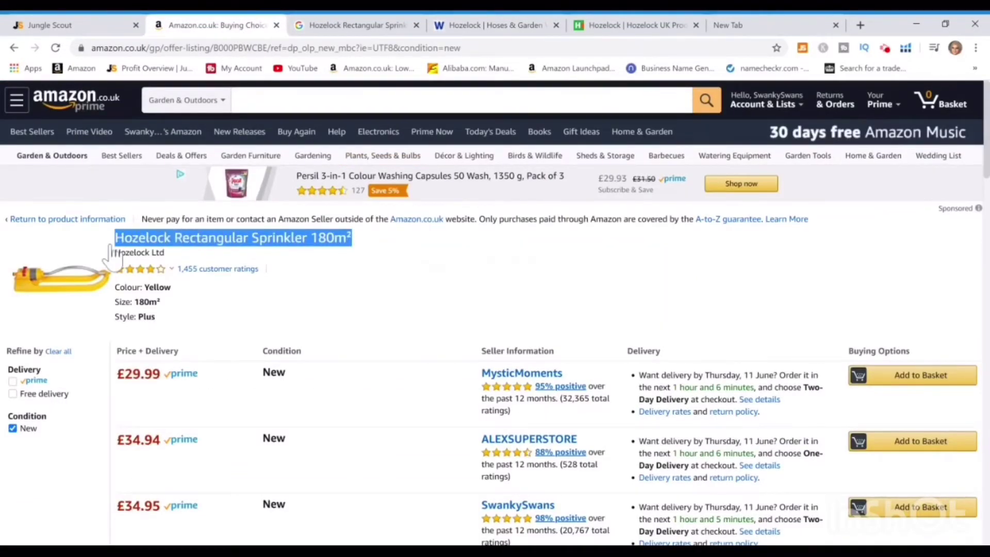
{"action": "left_click", "coordinate": [512, 24]}
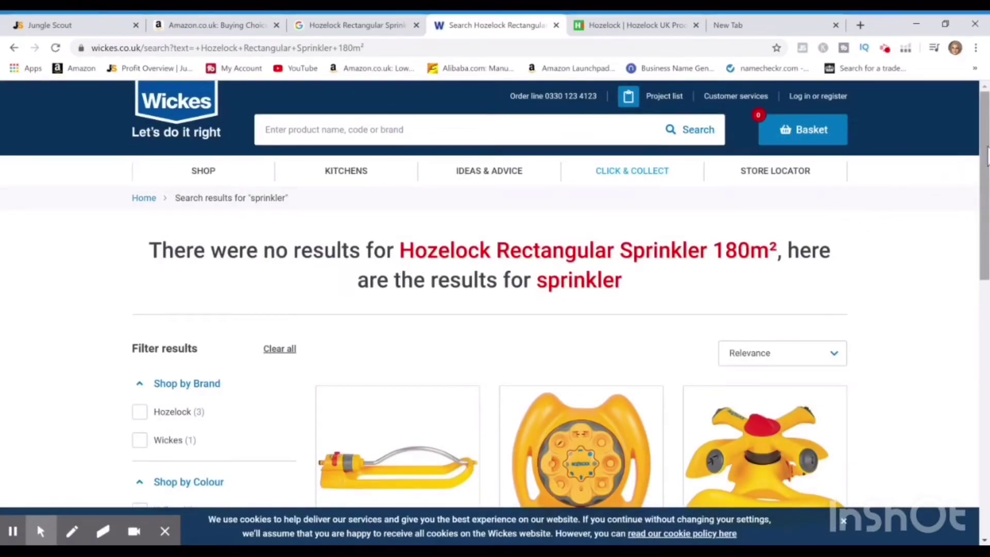
{"action": "left_click_drag", "start_coordinate": [987, 155], "coordinate": [986, 247]}
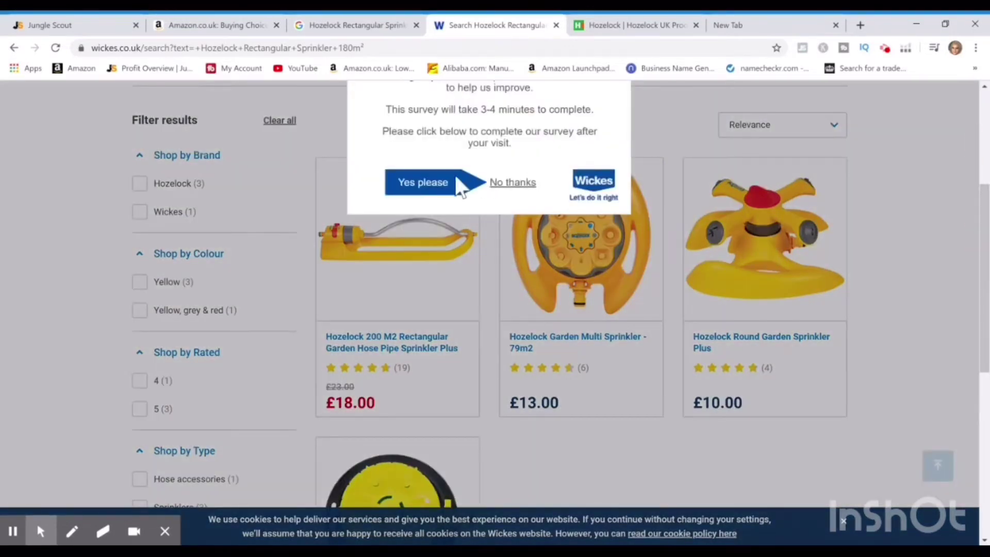
{"action": "left_click", "coordinate": [514, 184]}
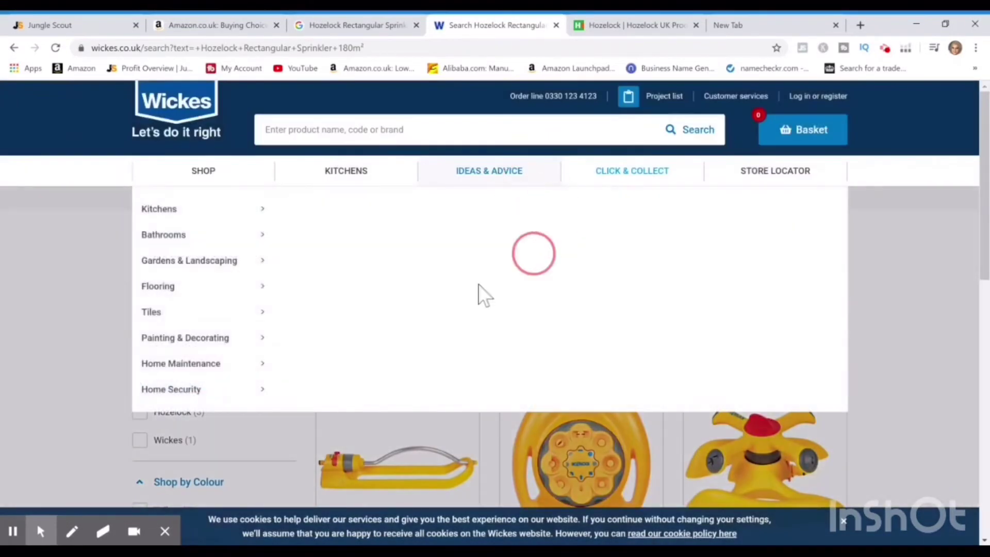
{"action": "scroll", "coordinate": [503, 124], "scroll_direction": "down", "scroll_amount": 3}
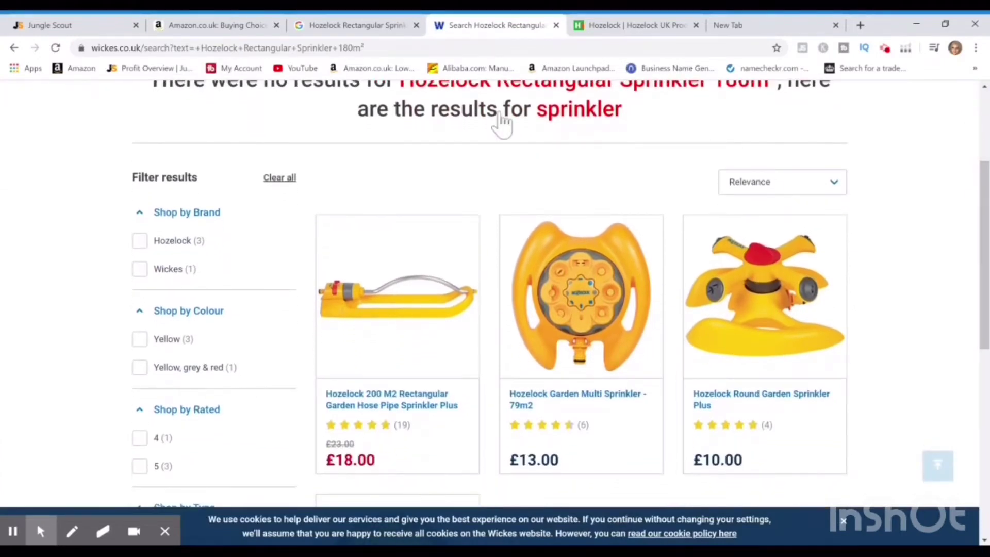
- Select the Wickes Hozelock 200 M2 Rectangular Sprinkler Plus (£18.00) title for an Amazon search
{"action": "left_click", "coordinate": [224, 19]}
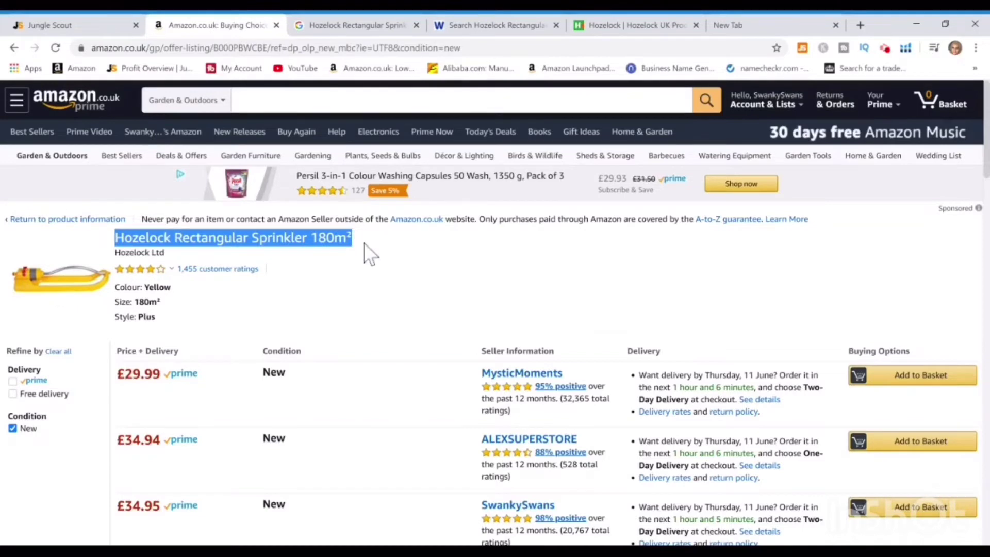
{"action": "left_click", "coordinate": [480, 31]}
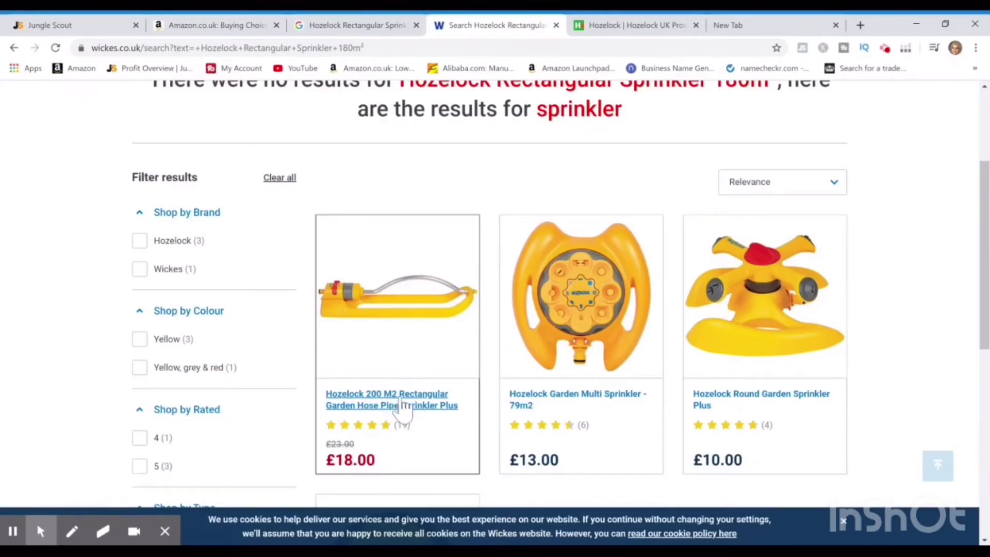
{"action": "mouse_move", "coordinate": [979, 194]}
{"action": "left_mouse_down"}
{"action": "mouse_move", "coordinate": [987, 328]}
{"action": "mouse_move", "coordinate": [979, 193]}
{"action": "mouse_move", "coordinate": [981, 221]}
{"action": "mouse_move", "coordinate": [979, 192]}
{"action": "mouse_move", "coordinate": [985, 206]}
{"action": "left_mouse_up"}
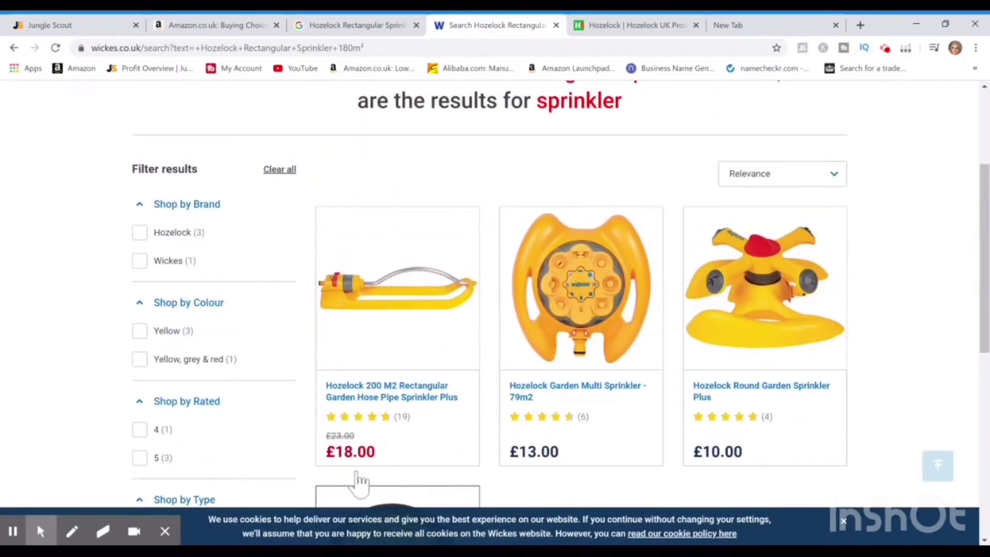
{"action": "left_click", "coordinate": [459, 401]}
{"action": "mouse_move", "coordinate": [456, 405]}
{"action": "left_mouse_down"}
{"action": "mouse_move", "coordinate": [307, 387]}
{"action": "mouse_move", "coordinate": [400, 403]}
{"action": "mouse_move", "coordinate": [457, 390]}
{"action": "mouse_move", "coordinate": [466, 410]}
{"action": "left_mouse_up"}
{"action": "key", "text": "ctrl+c"}
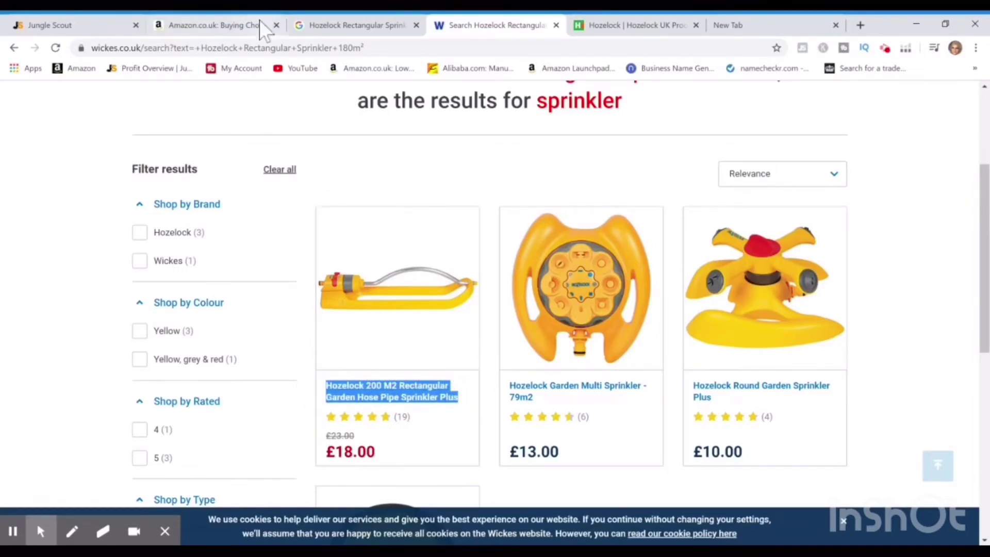
{"action": "left_click", "coordinate": [240, 17]}
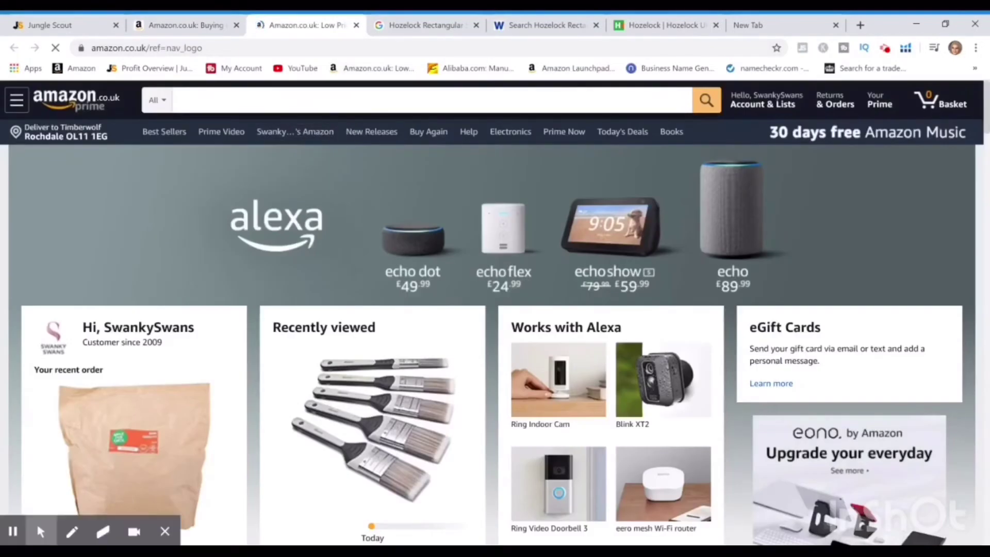
- Search Amazon with the pasted Wickes title and open the yellow Hozelock 2974A0000 200m² sprinkler
{"action": "left_click", "coordinate": [335, 98]}
{"action": "key", "text": "ctrl+v"}
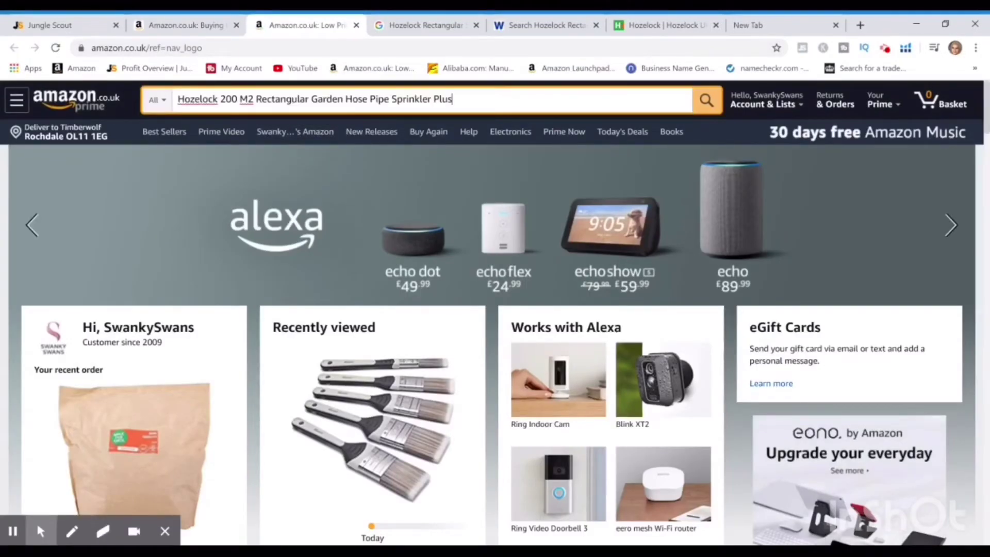
{"action": "key", "text": "Return"}
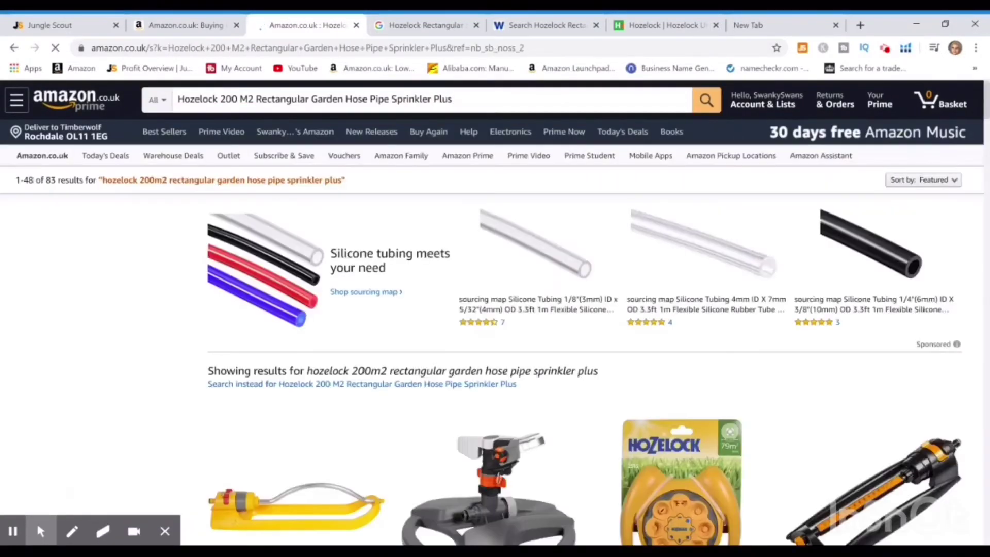
{"action": "scroll", "coordinate": [392, 244], "scroll_direction": "down", "scroll_amount": 5}
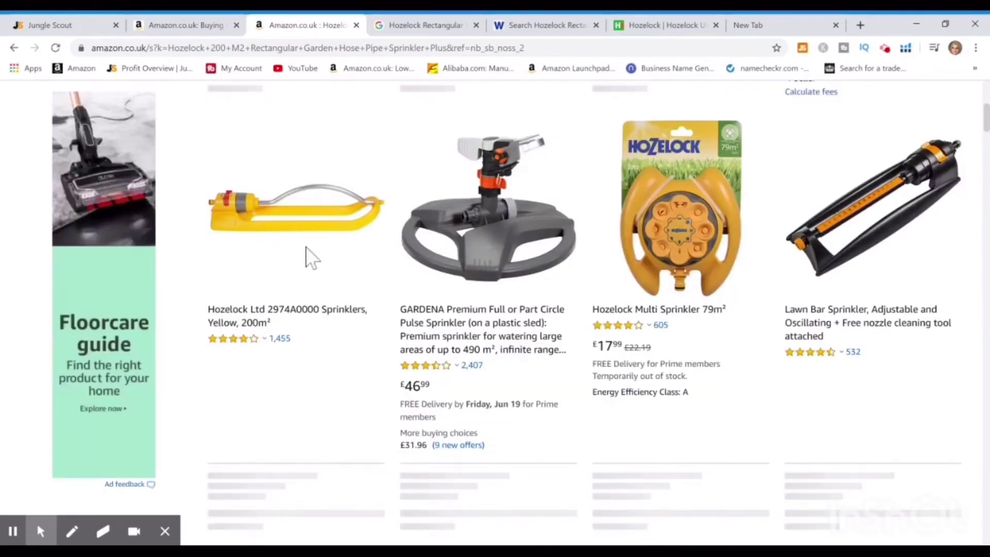
{"action": "left_click", "coordinate": [256, 231]}
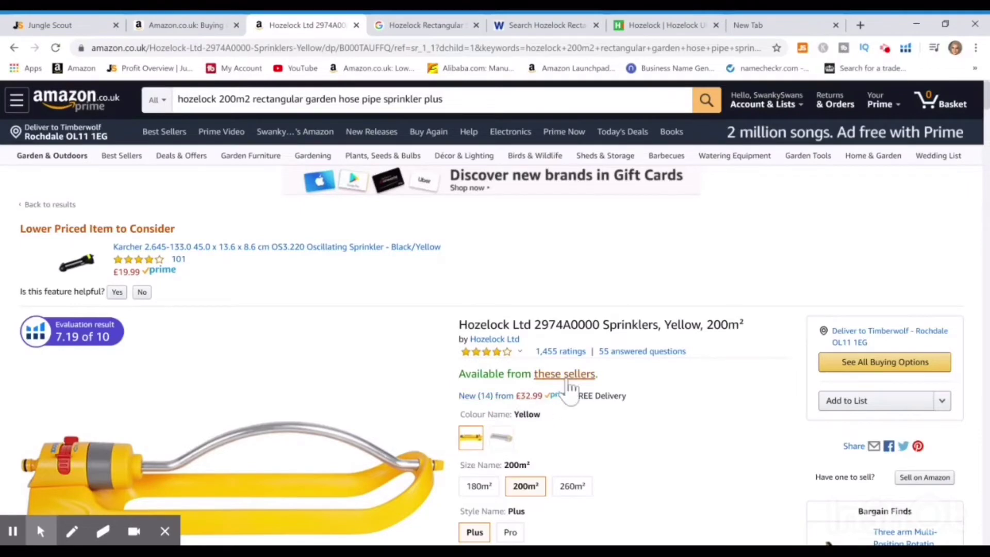
- List all sellers of the yellow 200m² sprinkler, with the cheapest new offer at £32.99
{"action": "left_click", "coordinate": [567, 376]}
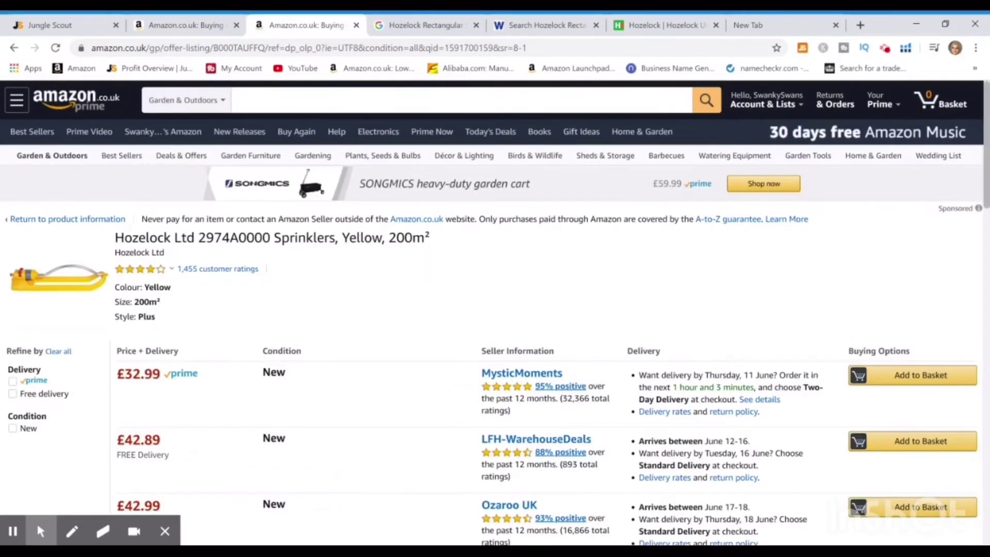
{"action": "left_click_drag", "start_coordinate": [985, 105], "coordinate": [985, 136]}
{"action": "scroll", "coordinate": [977, 138], "scroll_direction": "down", "scroll_amount": 4}
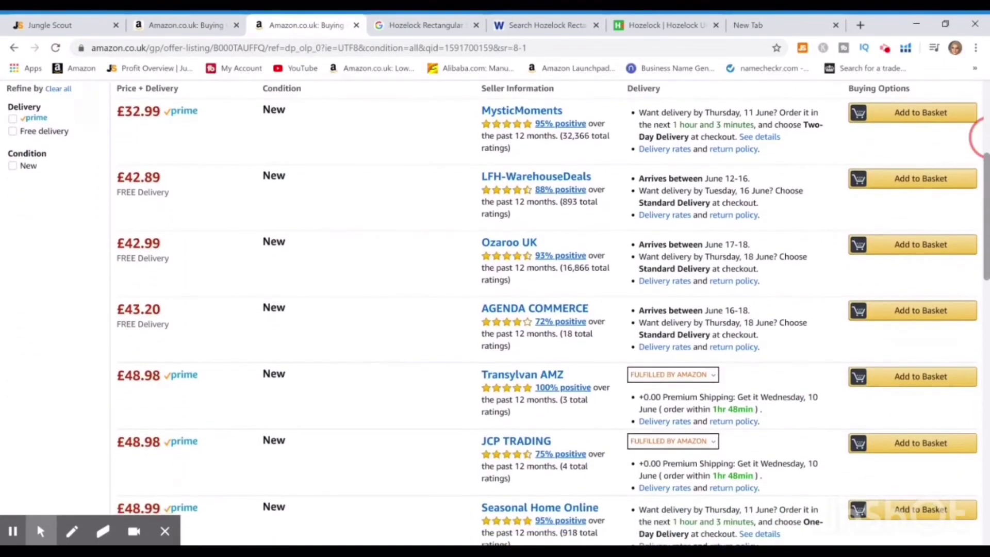
{"action": "scroll", "coordinate": [977, 138], "scroll_direction": "down", "scroll_amount": 6}
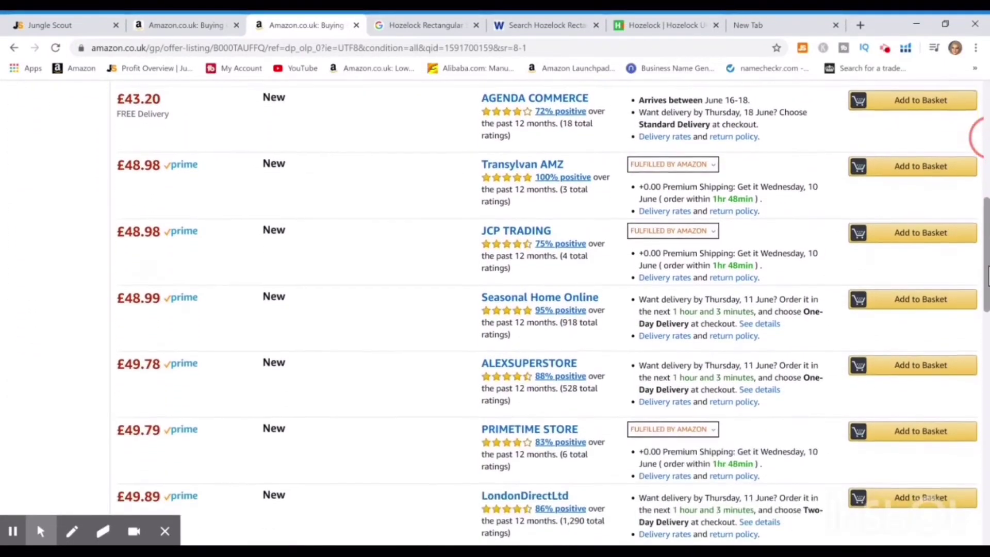
{"action": "left_click_drag", "start_coordinate": [989, 309], "coordinate": [988, 206]}
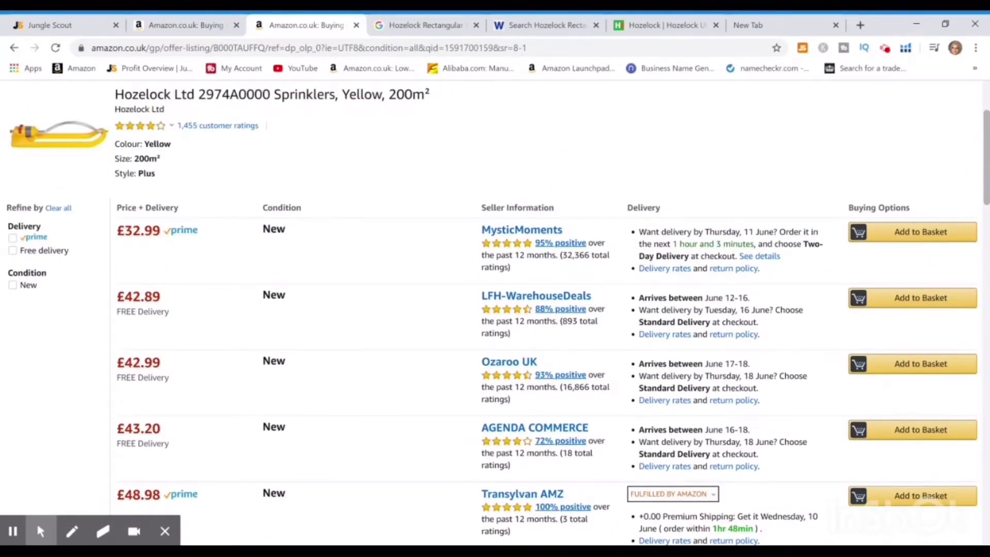
{"action": "scroll", "coordinate": [976, 195], "scroll_direction": "up", "scroll_amount": 2}
{"action": "scroll", "coordinate": [977, 201], "scroll_direction": "down", "scroll_amount": 2}
{"action": "scroll", "coordinate": [976, 202], "scroll_direction": "down", "scroll_amount": 1}
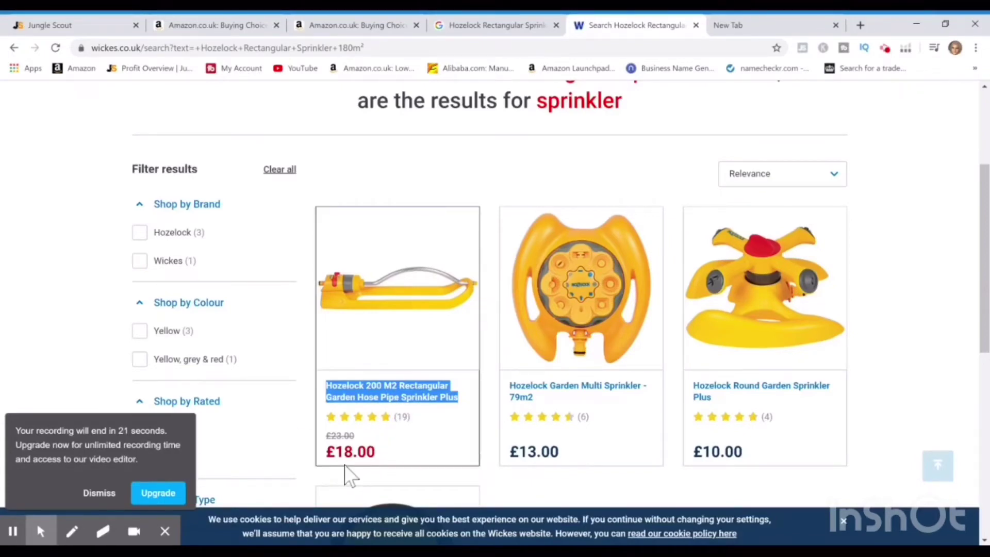
- Close the 180m² sprinkler's seller tab and scroll the remaining 200m² offers
{"action": "left_click", "coordinate": [238, 21]}
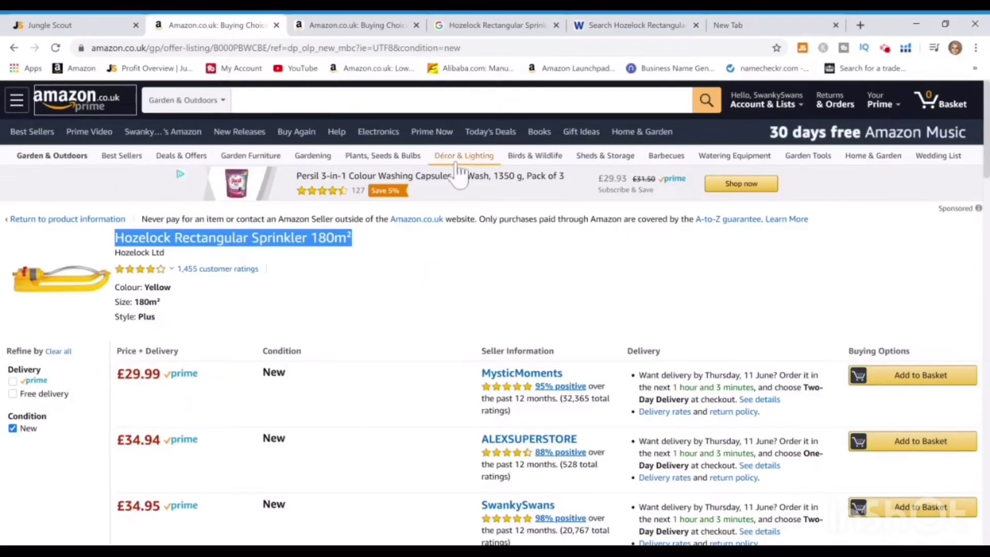
{"action": "left_click", "coordinate": [277, 25]}
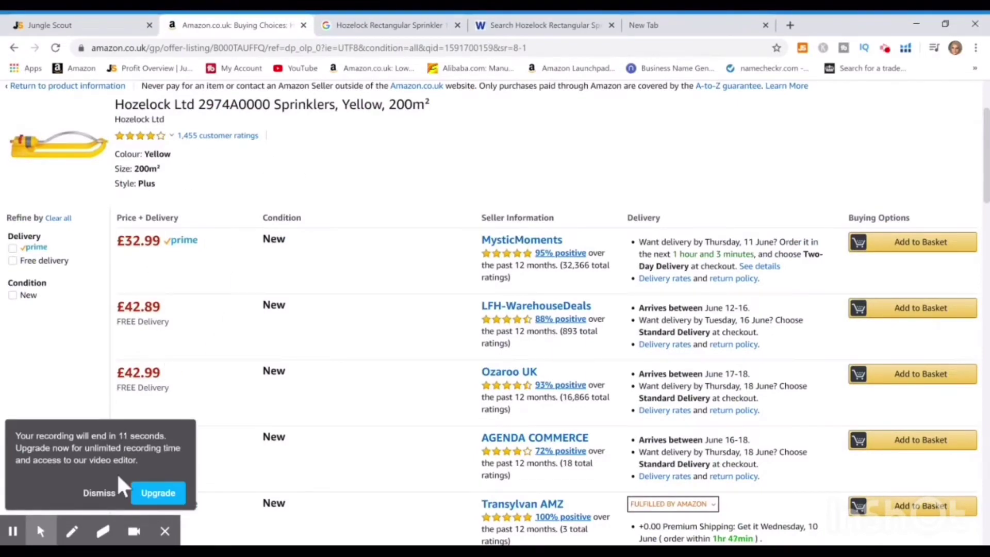
{"action": "scroll", "coordinate": [977, 119], "scroll_direction": "down", "scroll_amount": 6}
{"action": "scroll", "coordinate": [977, 119], "scroll_direction": "down", "scroll_amount": 1}
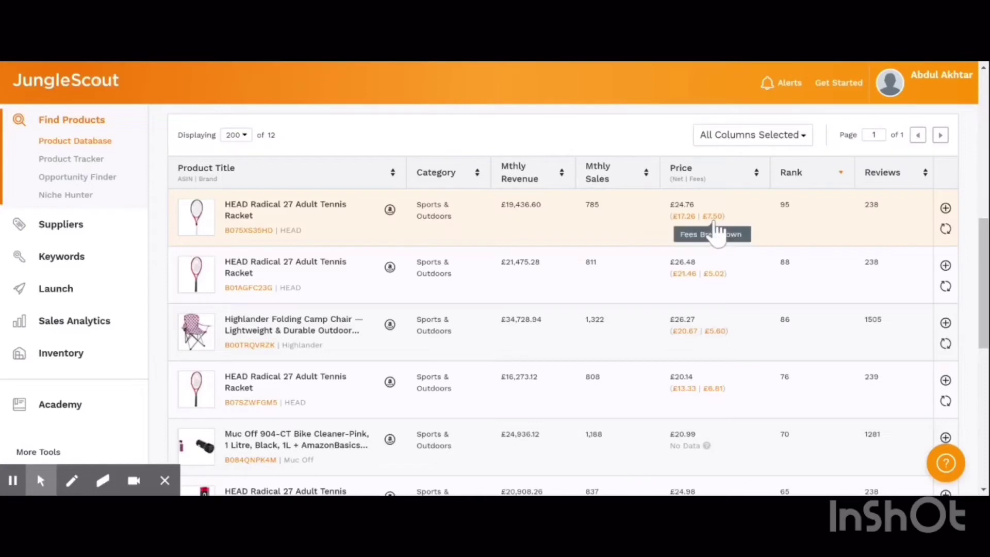
{"action": "left_click", "coordinate": [715, 222]}
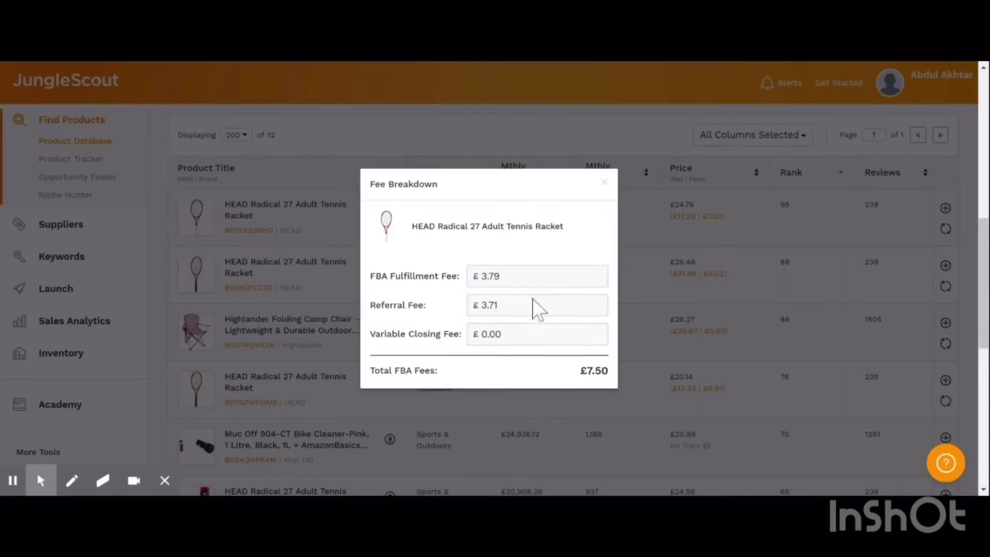
{"action": "left_click", "coordinate": [590, 146]}
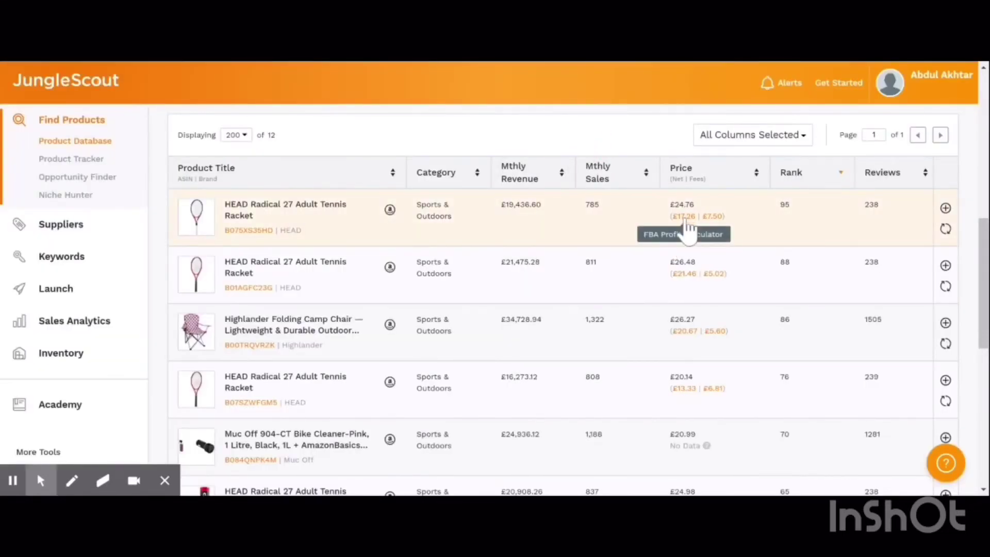
{"action": "left_click", "coordinate": [686, 221]}
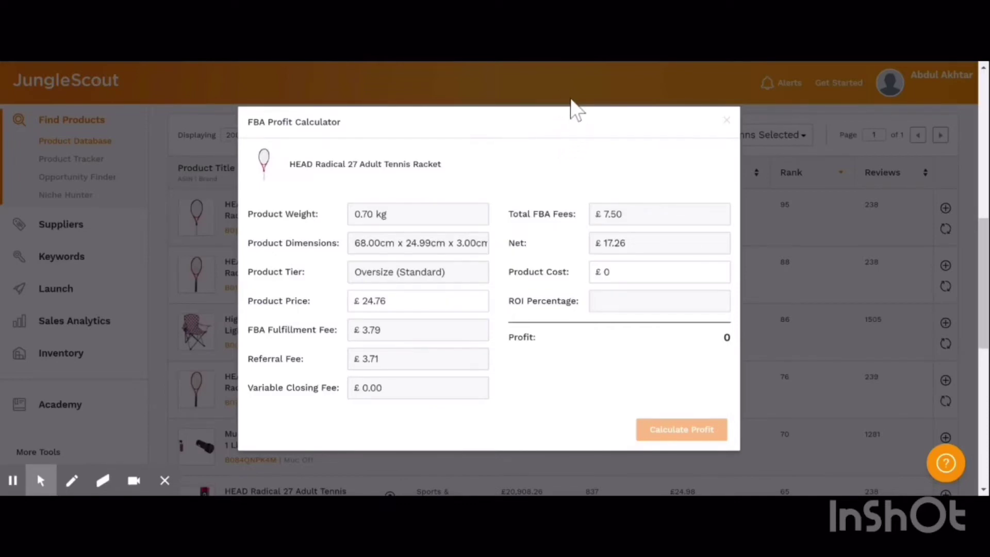
{"action": "left_click", "coordinate": [570, 102]}
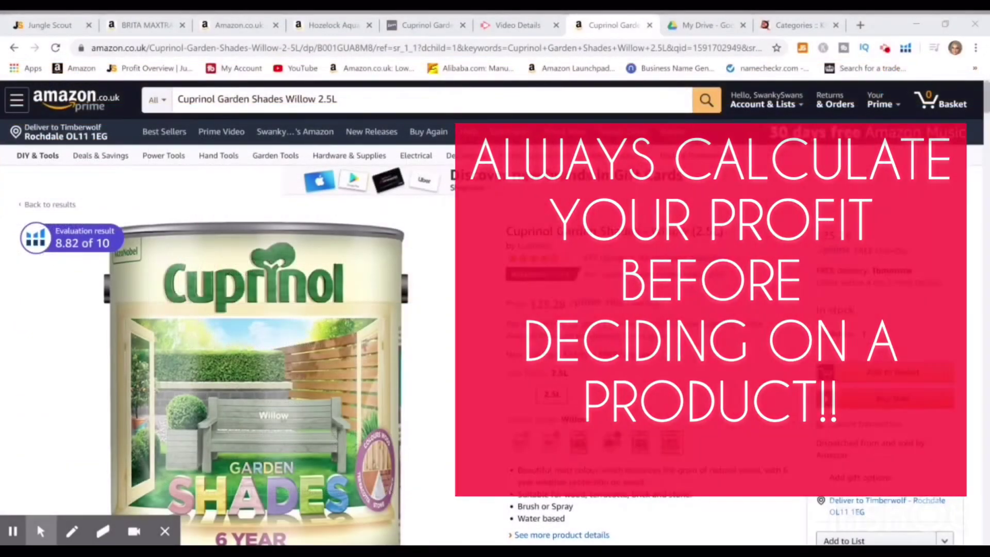
- Highlight the full title 'Cuprinol Garden Shades - Willow (2.5L)' on its £25.28 Amazon listing
{"action": "scroll", "coordinate": [495, 309], "scroll_direction": "down", "scroll_amount": 3}
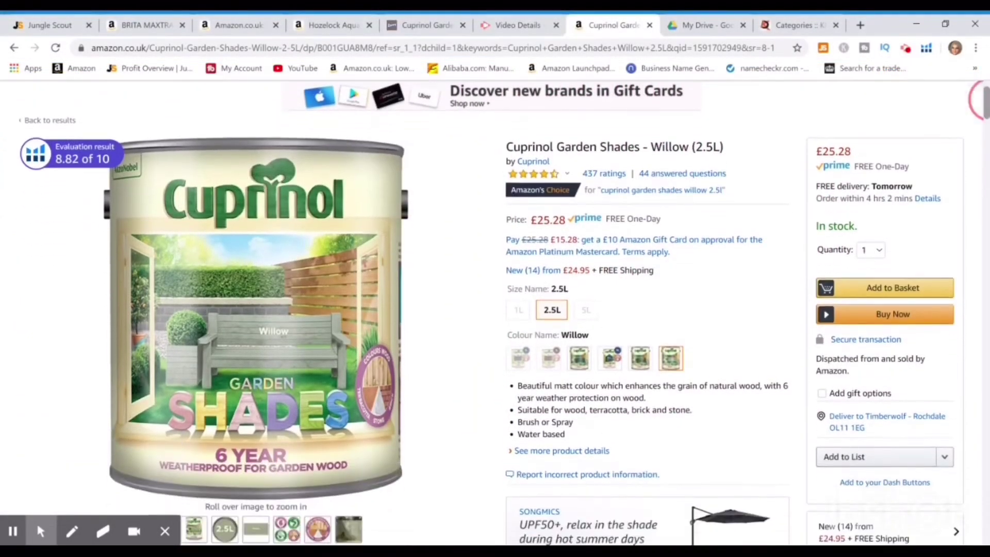
{"action": "scroll", "coordinate": [495, 310], "scroll_direction": "down", "scroll_amount": 1}
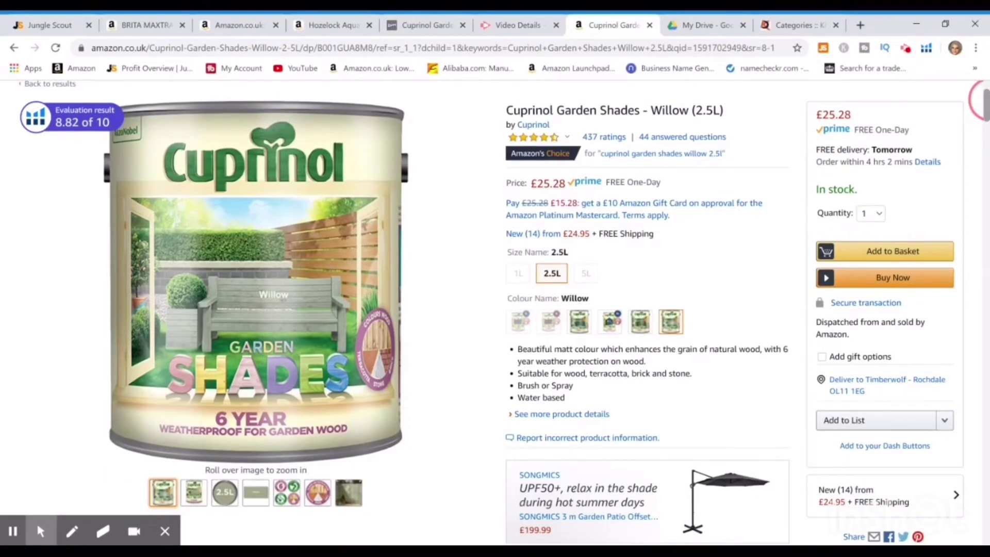
{"action": "scroll", "coordinate": [859, 133], "scroll_direction": "down", "scroll_amount": 2}
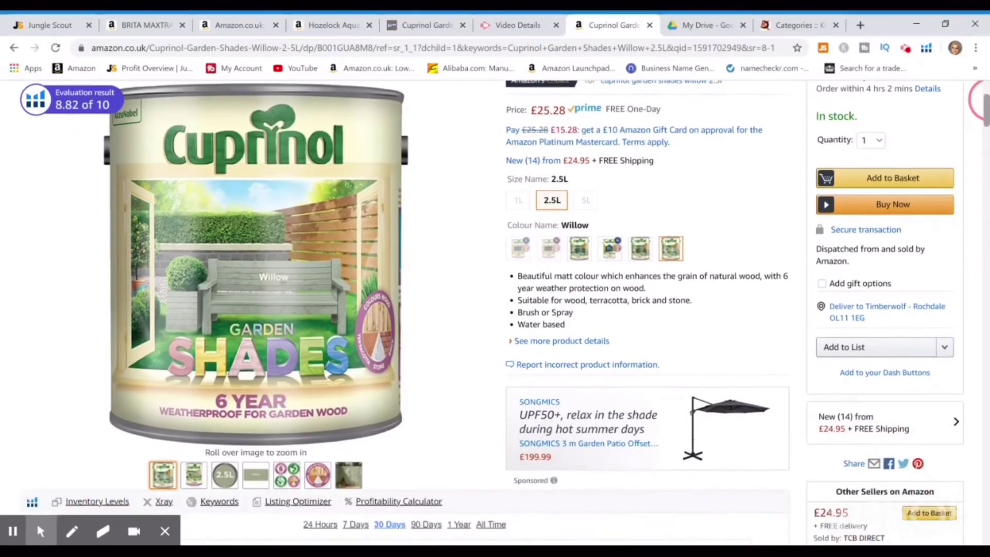
{"action": "scroll", "coordinate": [858, 133], "scroll_direction": "up", "scroll_amount": 3}
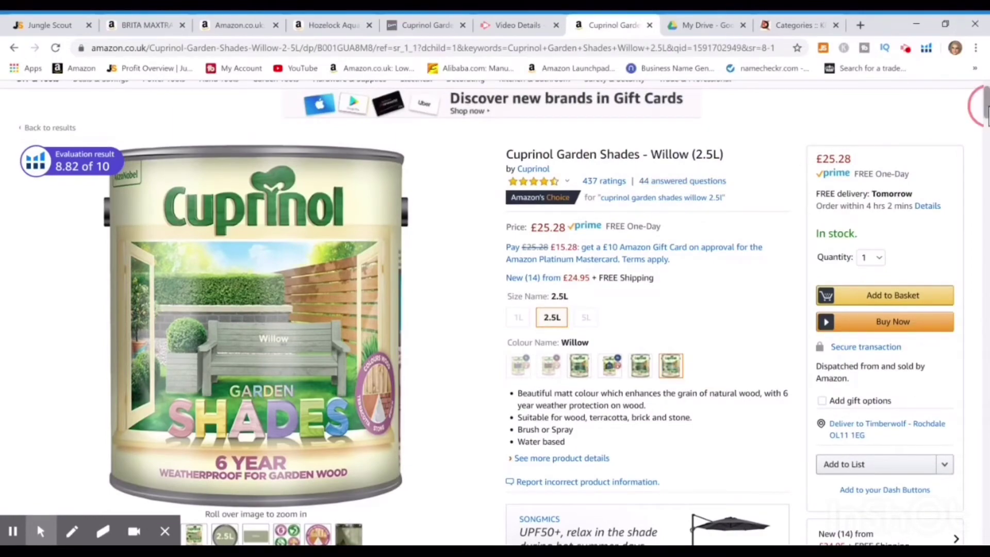
{"action": "left_click_drag", "start_coordinate": [986, 121], "coordinate": [986, 88]}
{"action": "left_click_drag", "start_coordinate": [691, 231], "coordinate": [635, 231]}
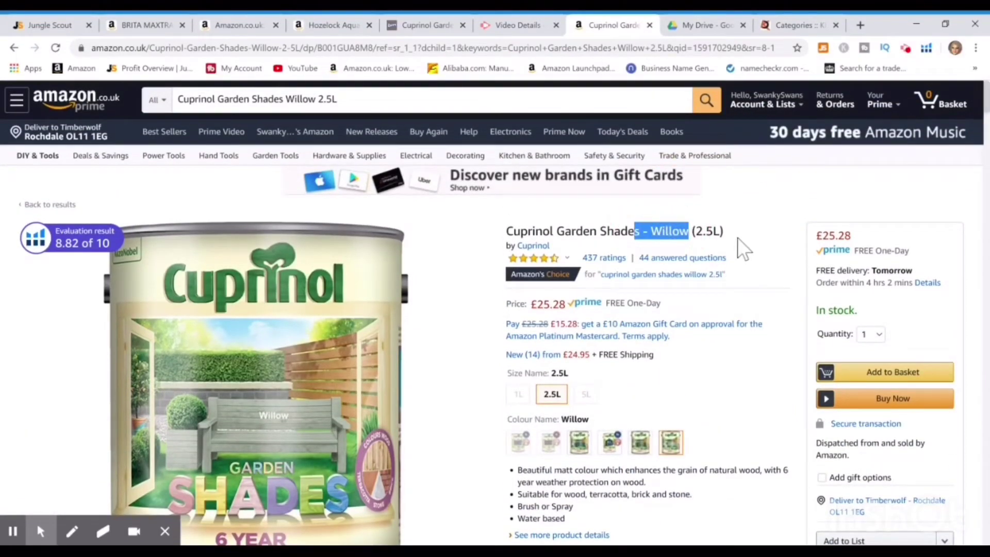
{"action": "left_click", "coordinate": [743, 249]}
{"action": "left_click_drag", "start_coordinate": [736, 245], "coordinate": [507, 237]}
{"action": "key", "text": "ctrl+c"}
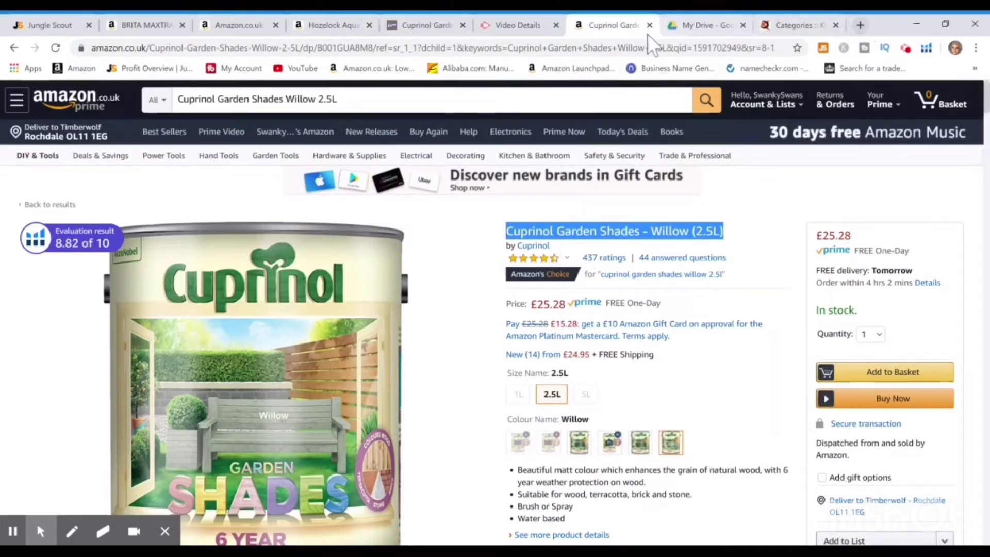
- Check B&M's £15.00 price for Cuprinol Garden Shades Willow 2.5L, then start a new tab
{"action": "left_click", "coordinate": [441, 32]}
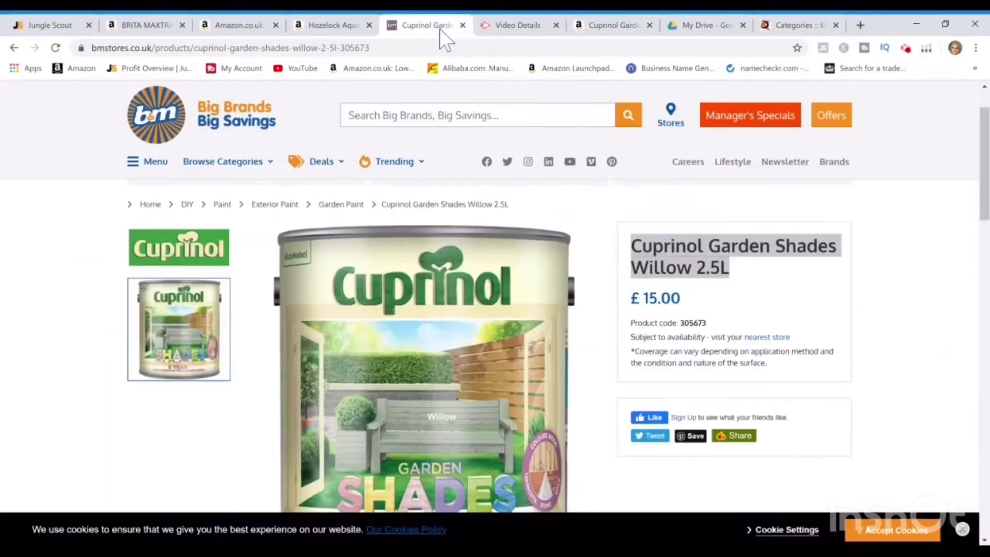
{"action": "left_click_drag", "start_coordinate": [984, 146], "coordinate": [984, 152]}
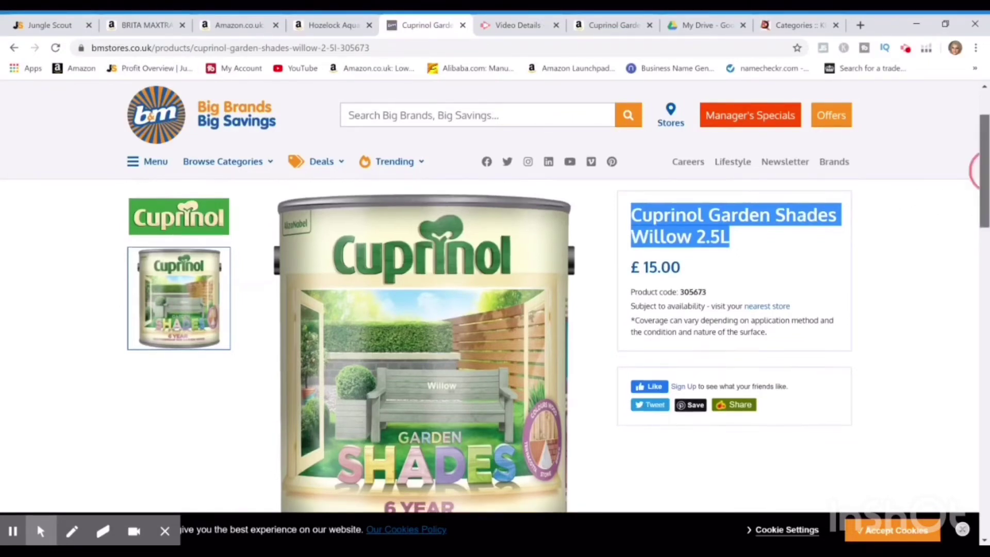
{"action": "scroll", "coordinate": [977, 171], "scroll_direction": "down", "scroll_amount": 1}
{"action": "scroll", "coordinate": [977, 170], "scroll_direction": "up", "scroll_amount": 2}
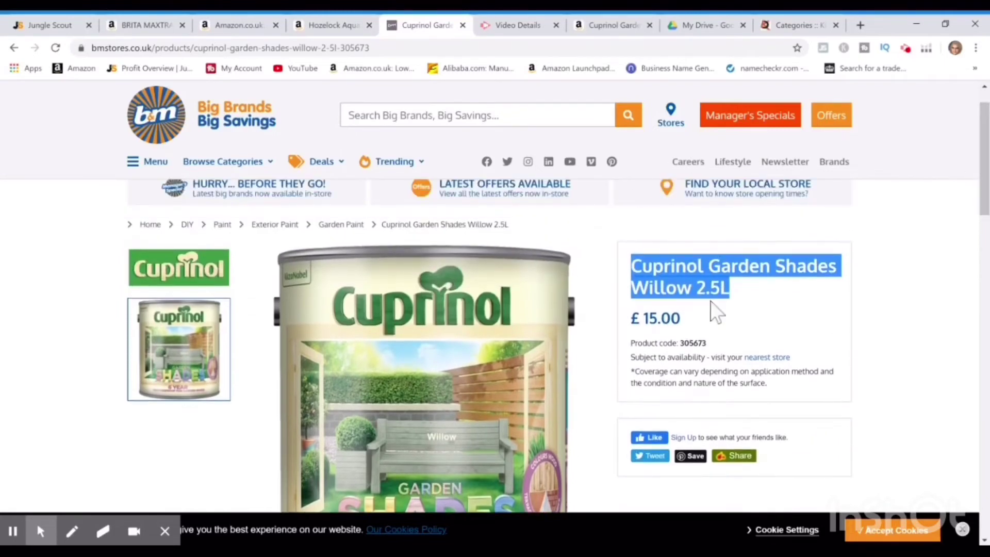
{"action": "left_click", "coordinate": [859, 25]}
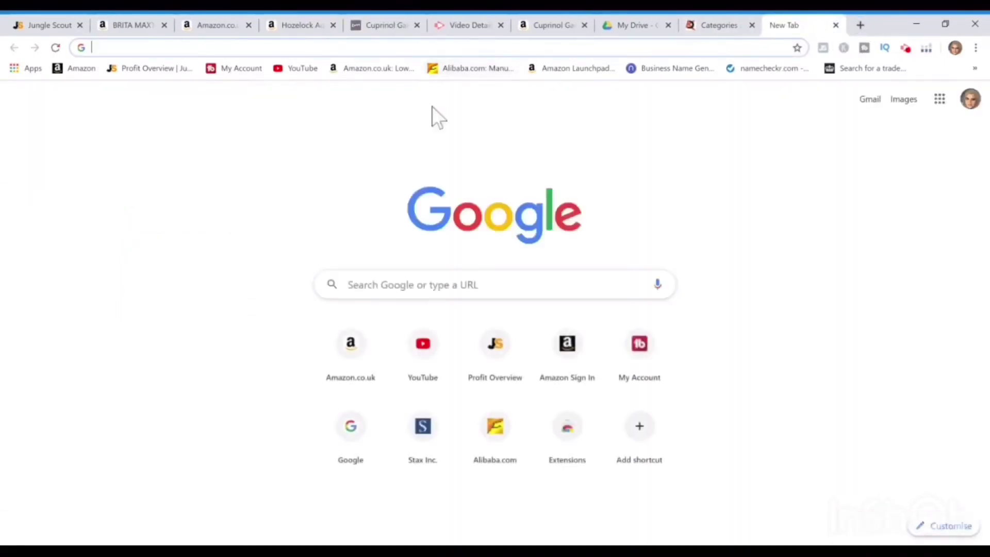
- Search Google for 'cuprinol wholesale uk'
{"action": "left_click", "coordinate": [361, 284]}
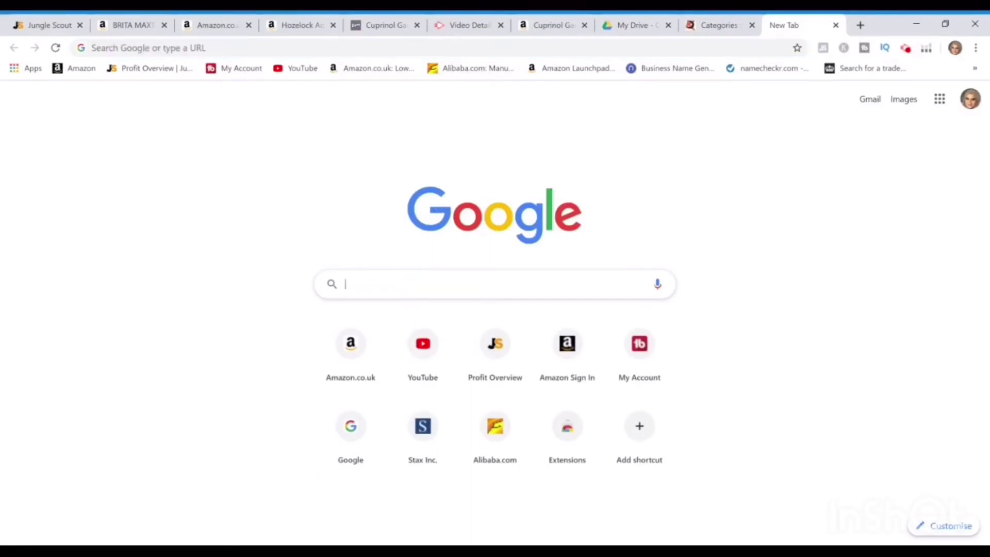
{"action": "type", "text": "cup"}
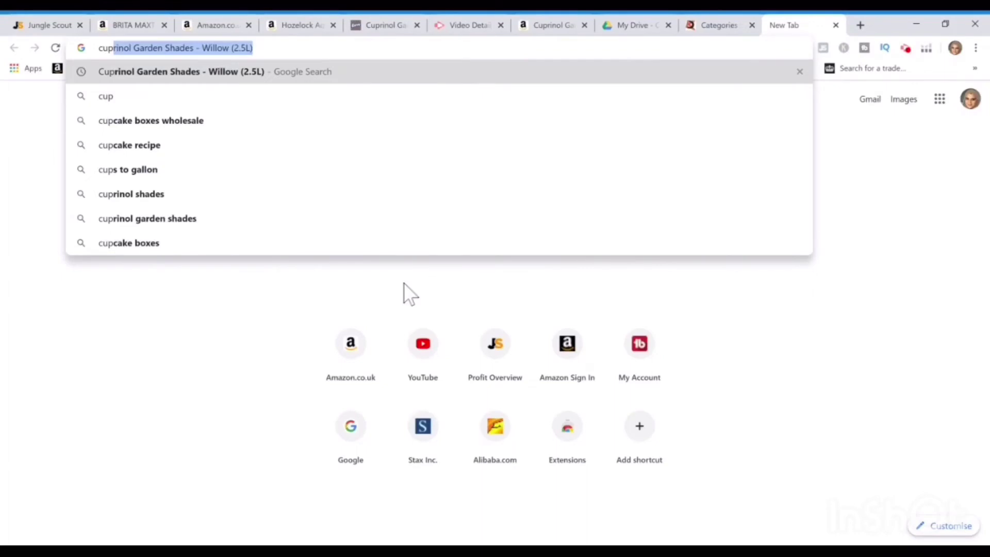
{"action": "type", "text": "rinol"}
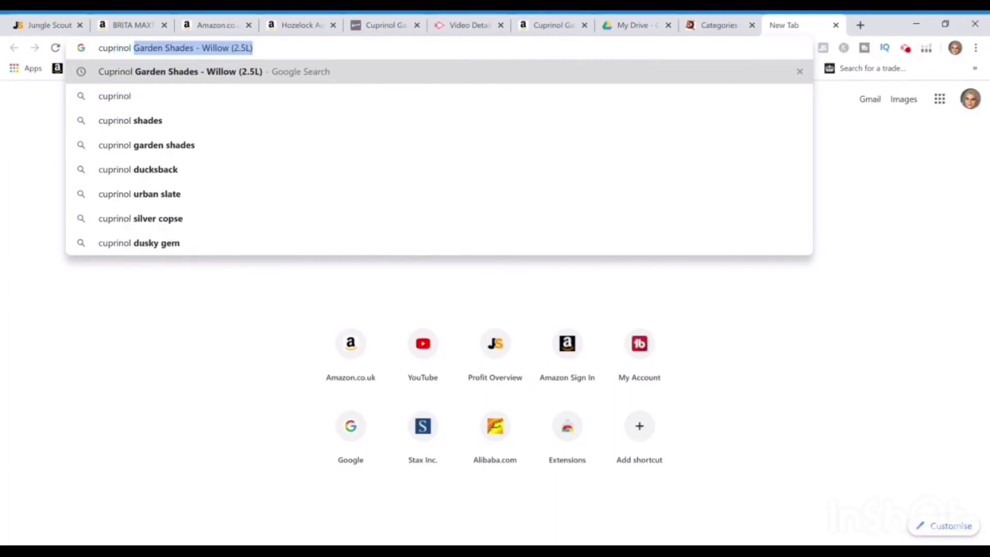
{"action": "type", "text": " whole"}
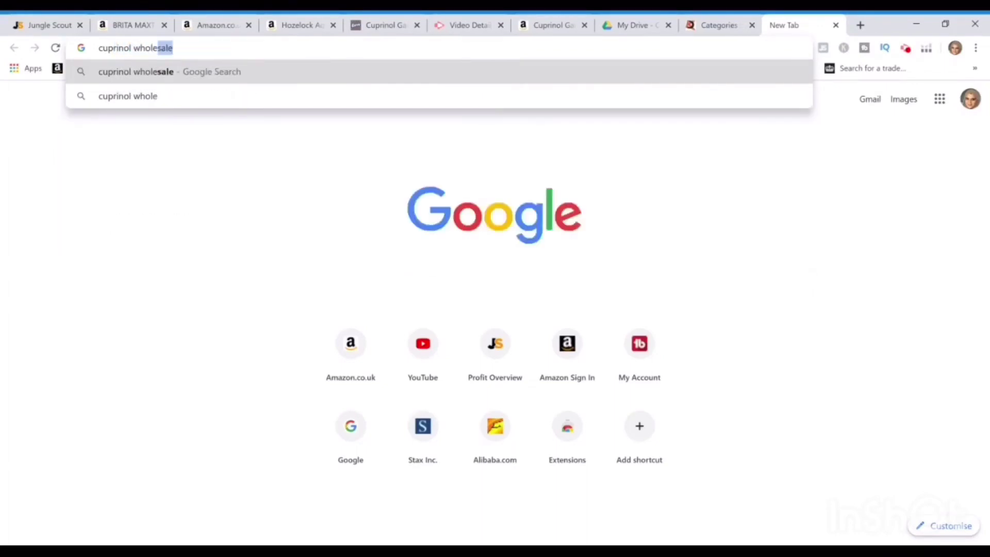
{"action": "type", "text": "sale uk"}
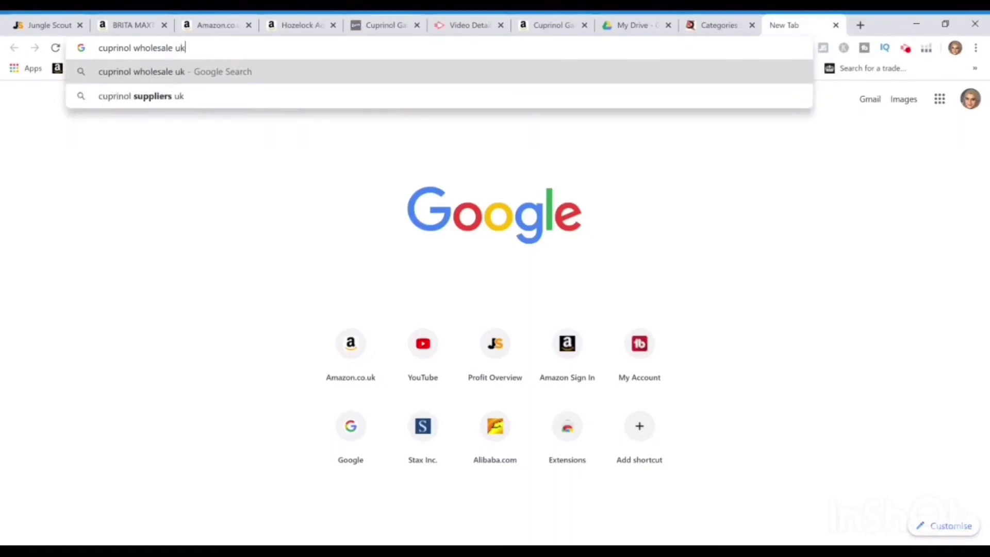
{"action": "key", "text": "Return"}
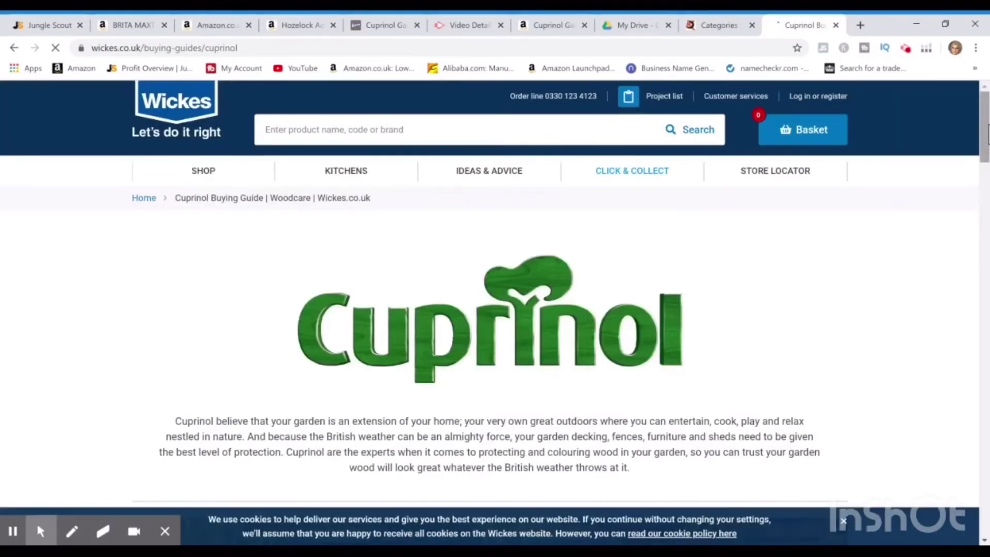
- Search Wickes for Cuprinol Garden Shades Willow 2.5L, note its £20.00 price, then return to Google
{"action": "left_click_drag", "start_coordinate": [987, 133], "coordinate": [986, 103]}
{"action": "left_click", "coordinate": [586, 132]}
{"action": "key", "text": "ctrl+v"}
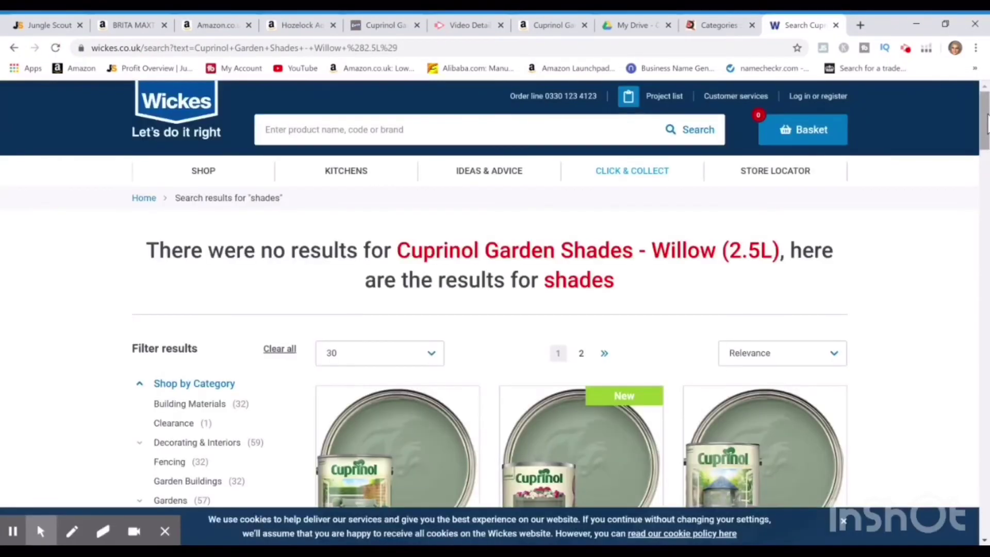
{"action": "left_click_drag", "start_coordinate": [986, 119], "coordinate": [986, 186]}
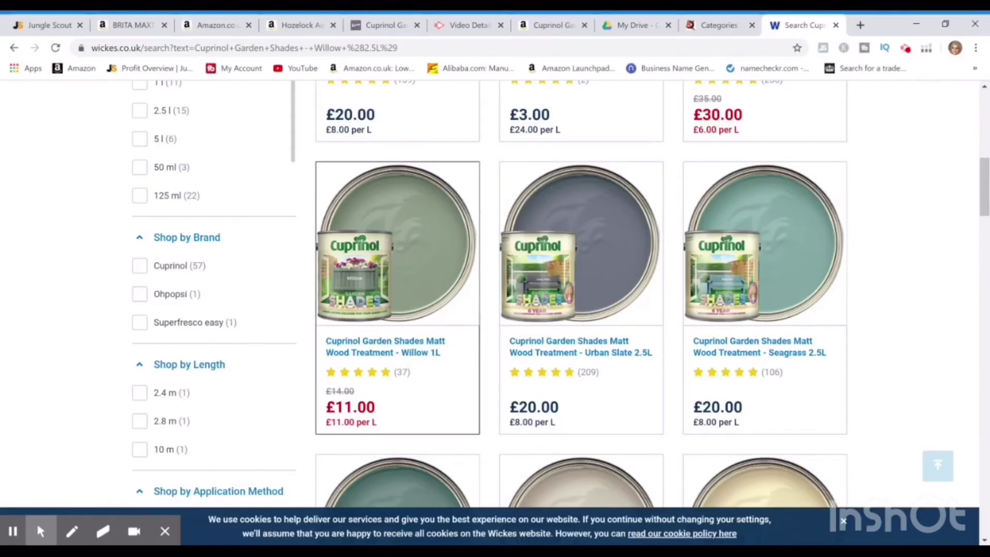
{"action": "left_click_drag", "start_coordinate": [986, 187], "coordinate": [987, 237]}
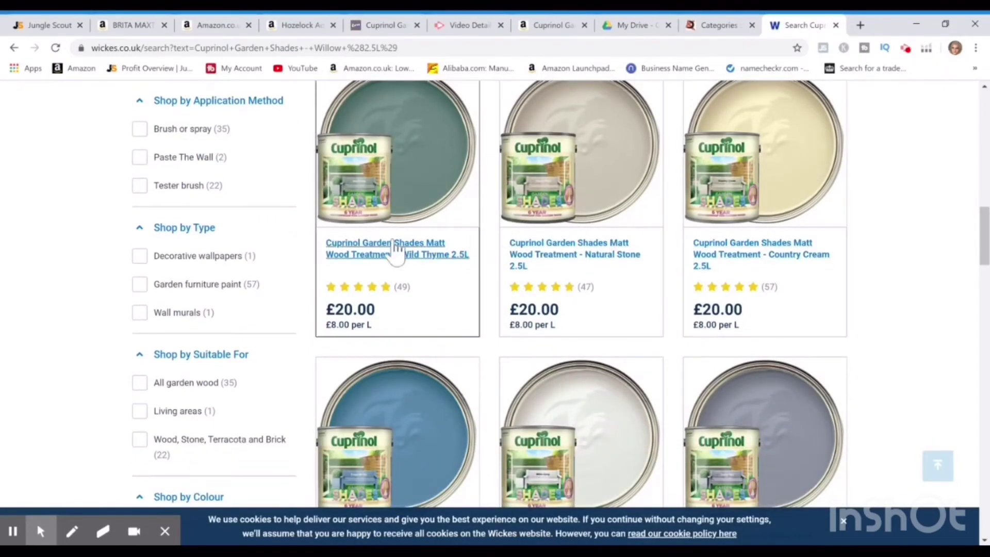
{"action": "left_click_drag", "start_coordinate": [986, 236], "coordinate": [972, 129]}
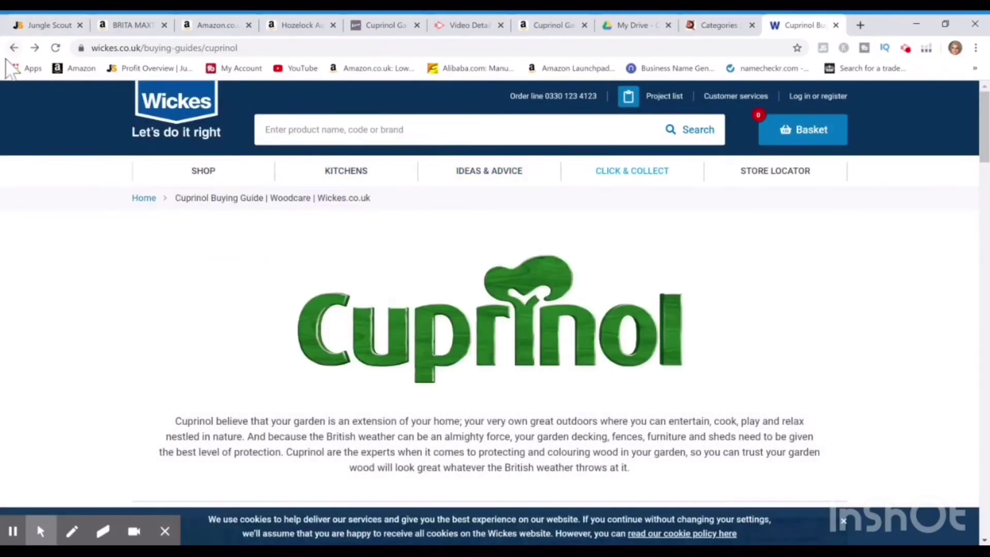
{"action": "left_click", "coordinate": [14, 48]}
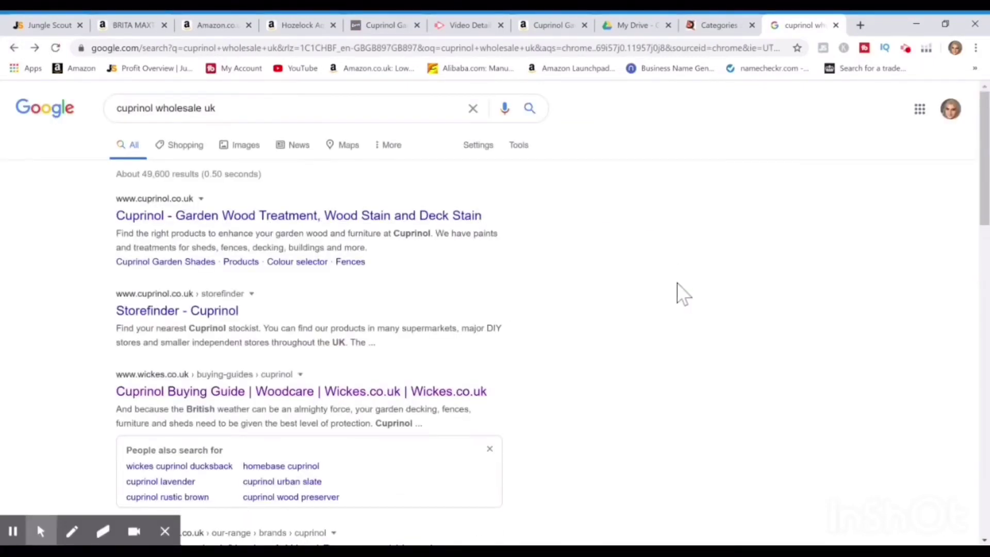
- Scroll through the nine Cuprinol products in Welch & Tidy's Ici Matchmaker / Cuprinol category
{"action": "left_click_drag", "start_coordinate": [984, 153], "coordinate": [987, 289]}
{"action": "left_click_drag", "start_coordinate": [980, 219], "coordinate": [979, 220]}
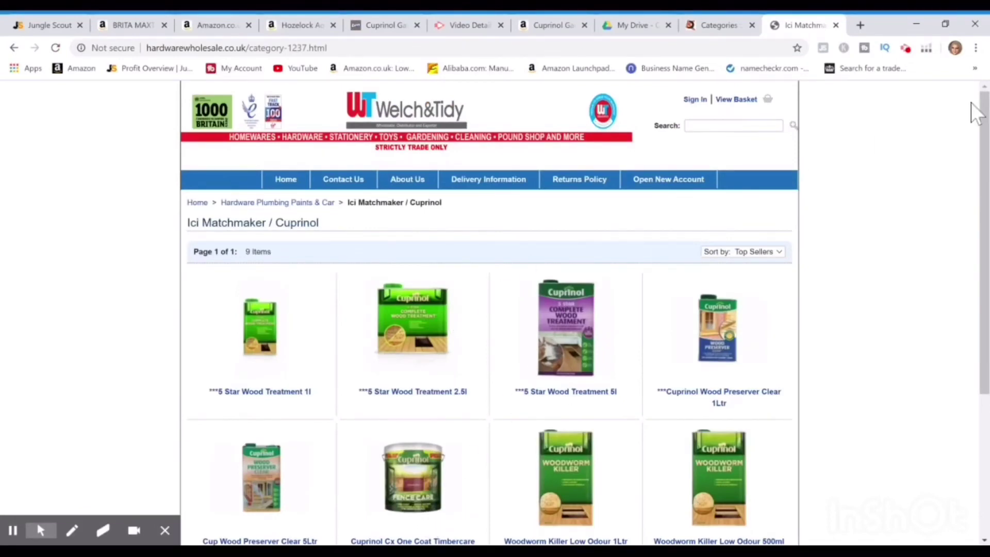
{"action": "scroll", "coordinate": [979, 124], "scroll_direction": "down", "scroll_amount": 5}
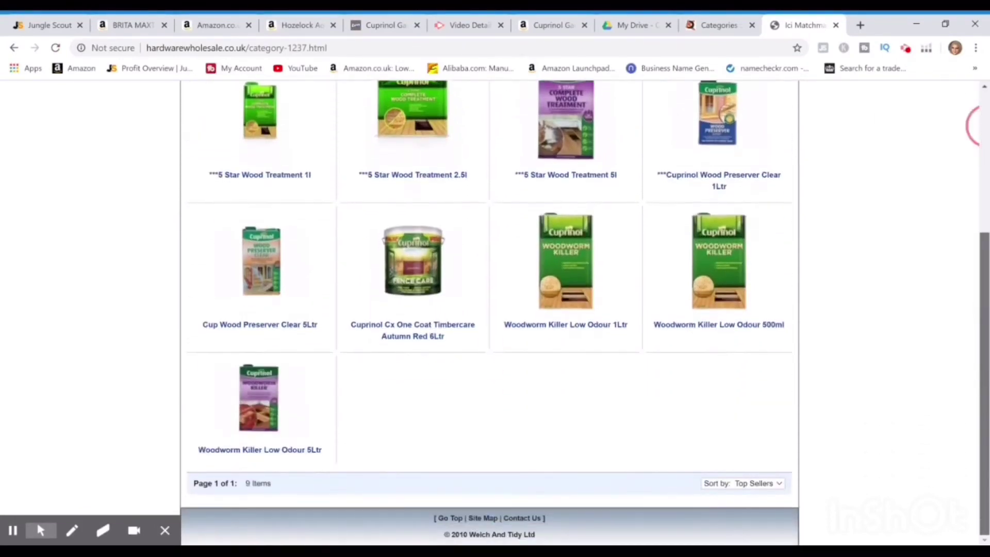
{"action": "scroll", "coordinate": [581, 242], "scroll_direction": "up", "scroll_amount": 5}
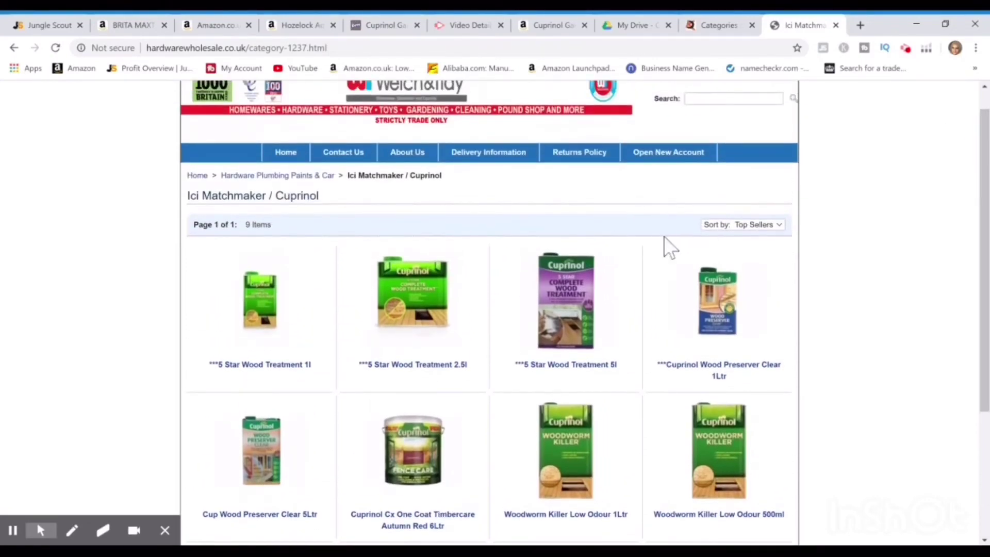
{"action": "left_click_drag", "start_coordinate": [983, 170], "coordinate": [983, 155]}
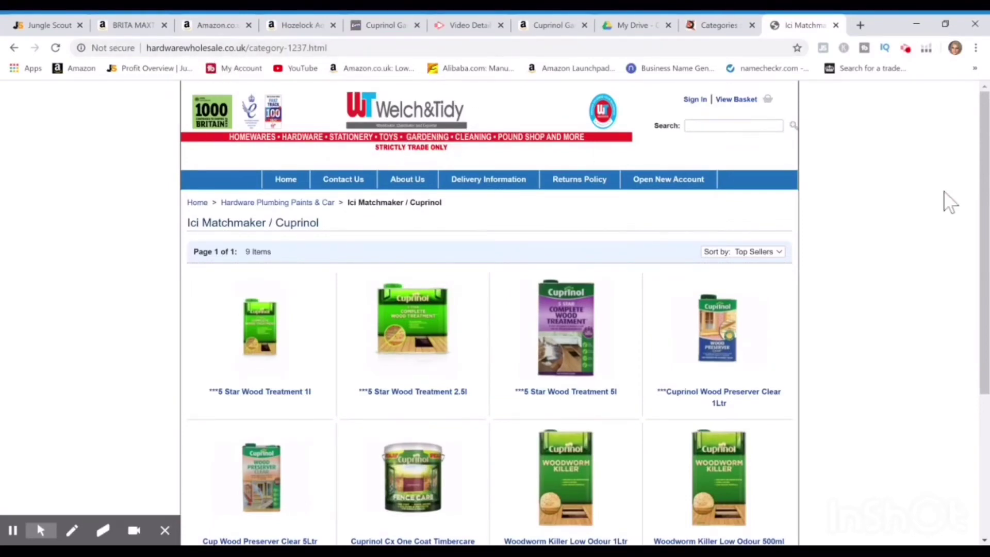
- Go to the Welch & Tidy homepage and scroll its departments list
{"action": "left_click", "coordinate": [279, 183]}
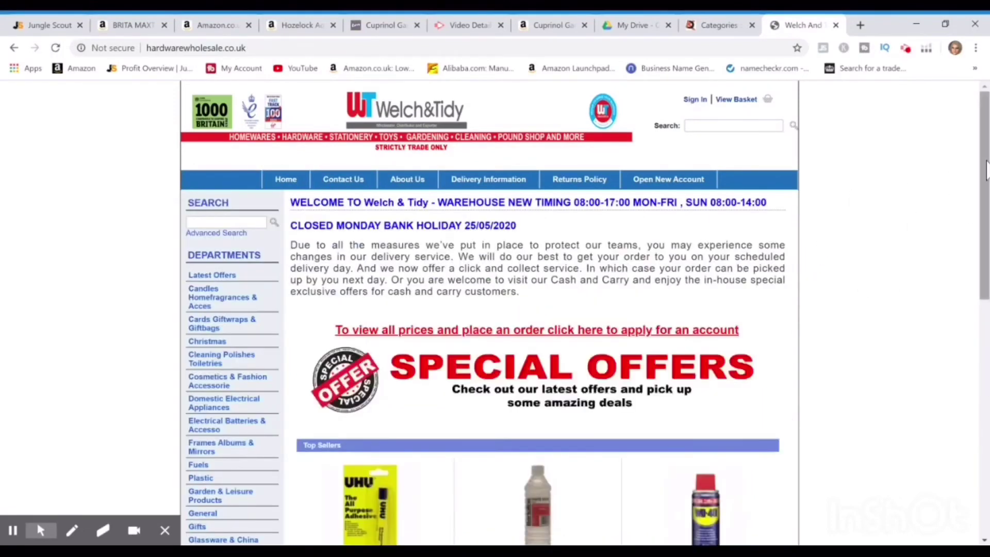
{"action": "scroll", "coordinate": [984, 207], "scroll_direction": "down", "scroll_amount": 2}
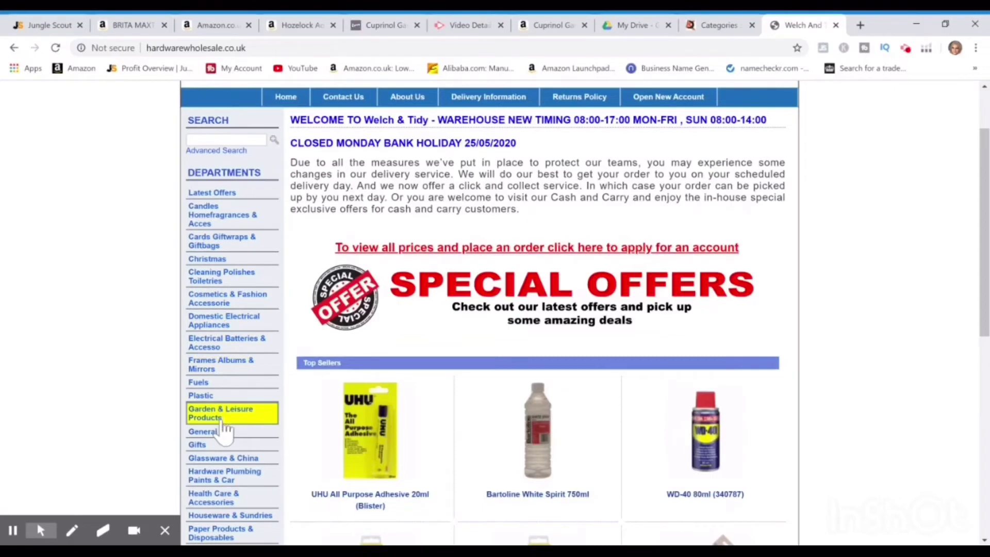
{"action": "scroll", "coordinate": [222, 482], "scroll_direction": "down", "scroll_amount": 4}
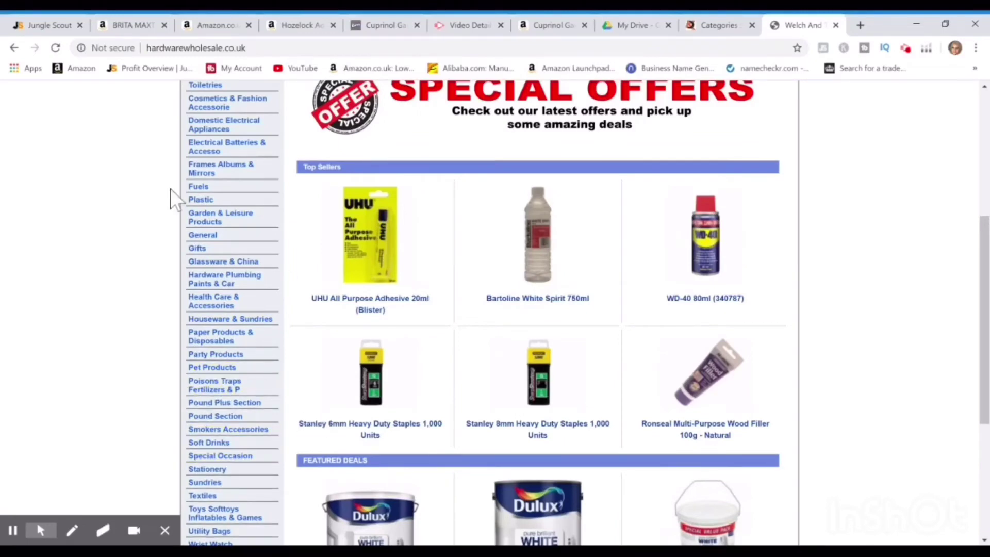
{"action": "left_click_drag", "start_coordinate": [982, 346], "coordinate": [983, 220]}
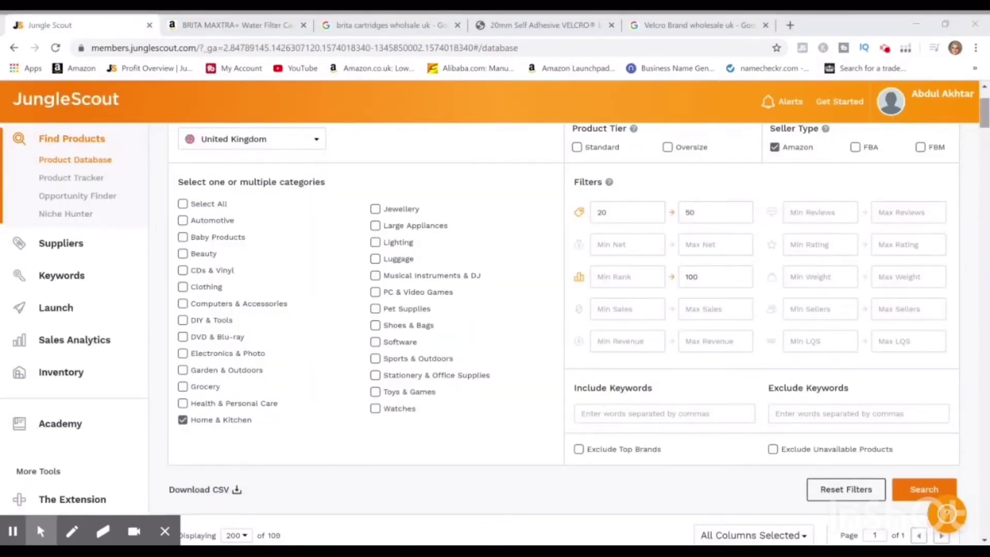
- Review the 109 Home & Kitchen results topped by BRITA MAXTRA+, then open the Brita wholesale search
{"action": "scroll", "coordinate": [983, 114], "scroll_direction": "up", "scroll_amount": 2}
{"action": "scroll", "coordinate": [978, 114], "scroll_direction": "down", "scroll_amount": 2}
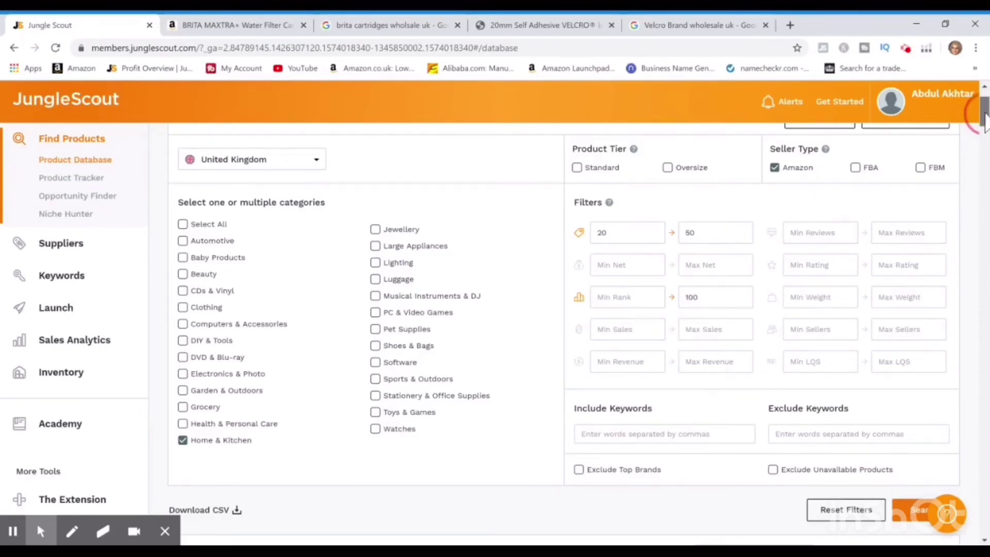
{"action": "scroll", "coordinate": [978, 135], "scroll_direction": "down", "scroll_amount": 1}
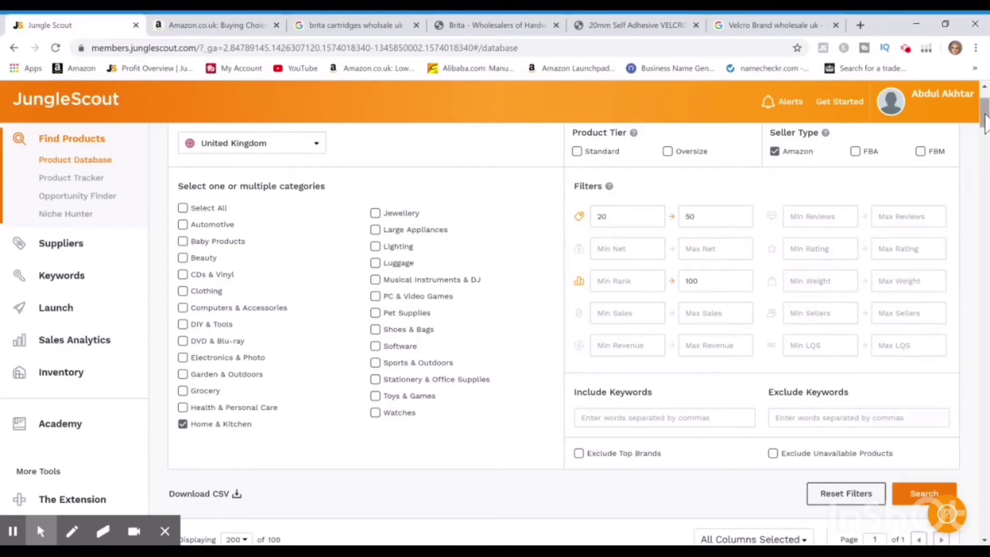
{"action": "left_click_drag", "start_coordinate": [985, 115], "coordinate": [986, 143]}
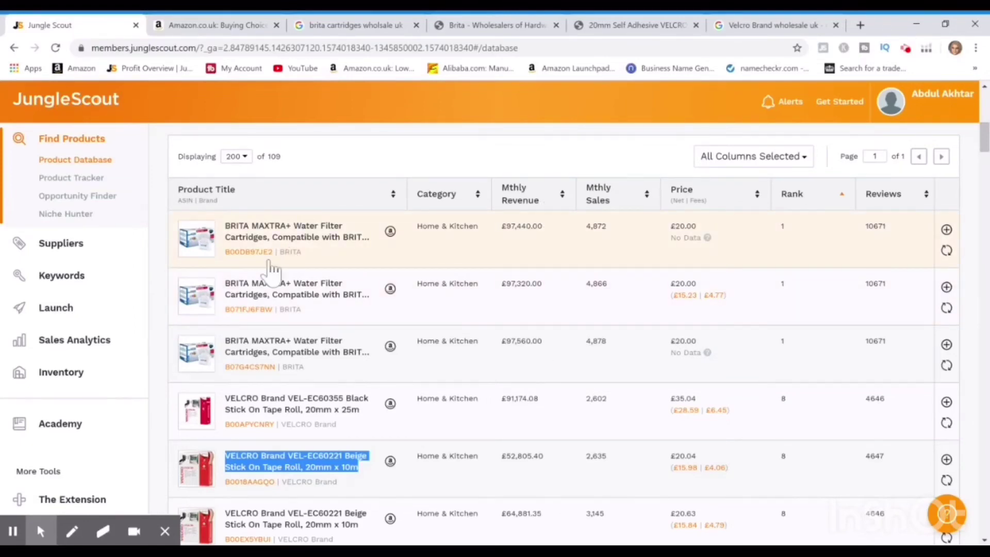
{"action": "left_click", "coordinate": [343, 21]}
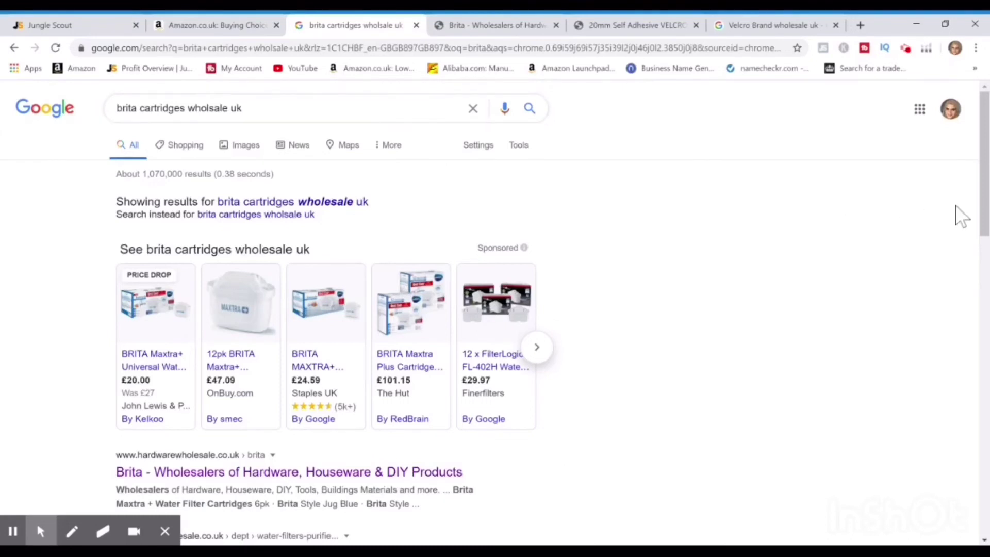
- Switch to the Welch & Tidy Brita products page
{"action": "left_click_drag", "start_coordinate": [980, 146], "coordinate": [980, 161]}
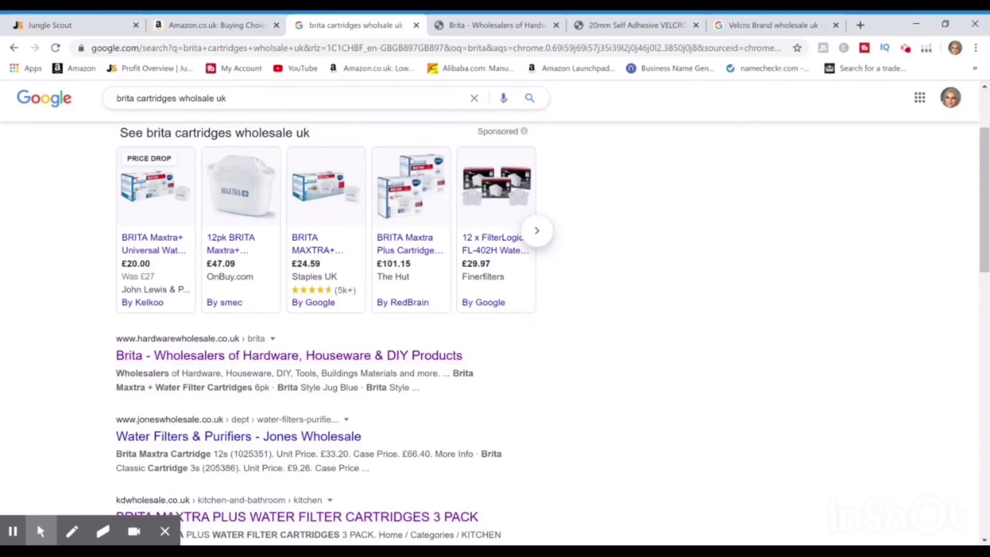
{"action": "left_click", "coordinate": [484, 26]}
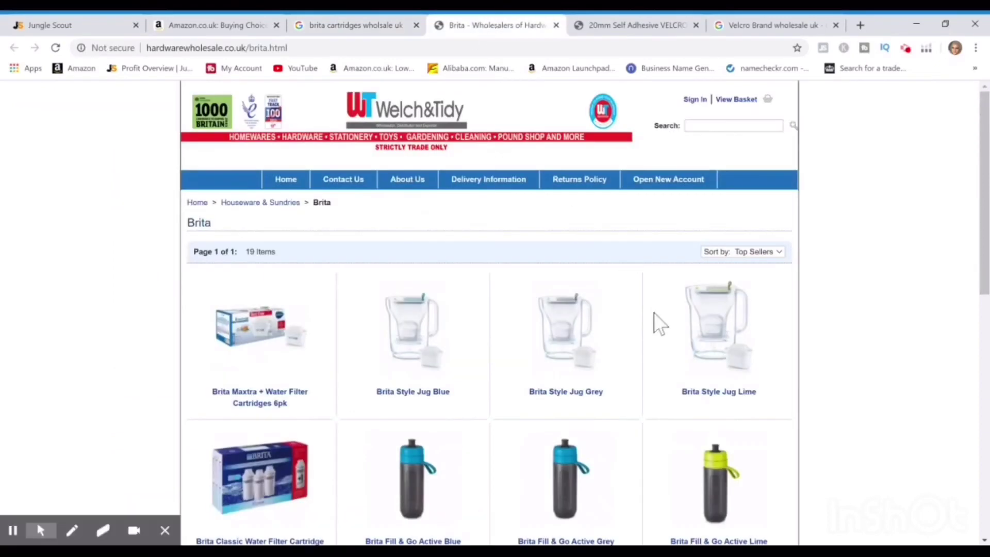
{"action": "mouse_move", "coordinate": [984, 137]}
{"action": "left_mouse_down"}
{"action": "mouse_move", "coordinate": [974, 355]}
{"action": "mouse_move", "coordinate": [980, 155]}
{"action": "left_mouse_up"}
- Browse the Welch & Tidy homepage, including WD-40 top sellers and Dulux paint deals
{"action": "left_click", "coordinate": [287, 185]}
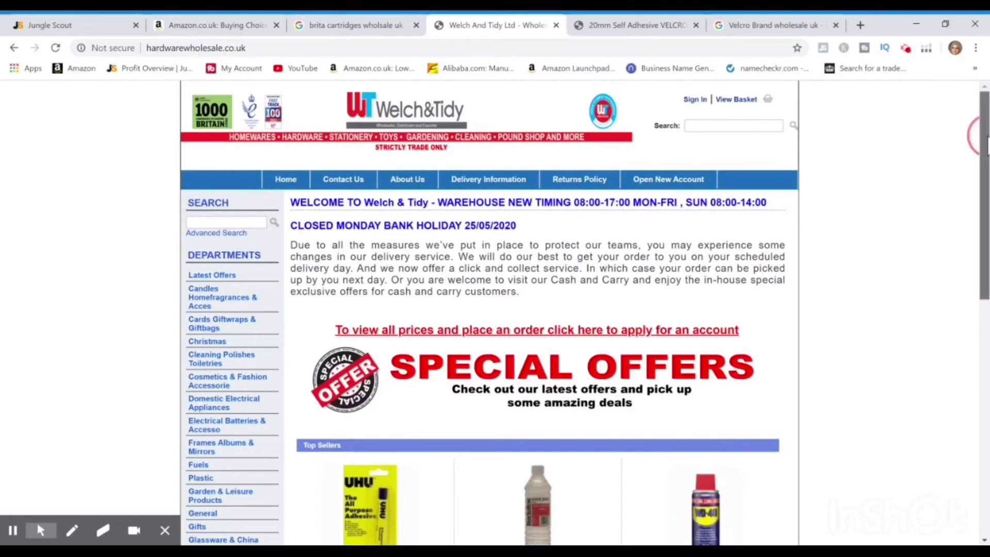
{"action": "scroll", "coordinate": [984, 196], "scroll_direction": "down", "scroll_amount": 2}
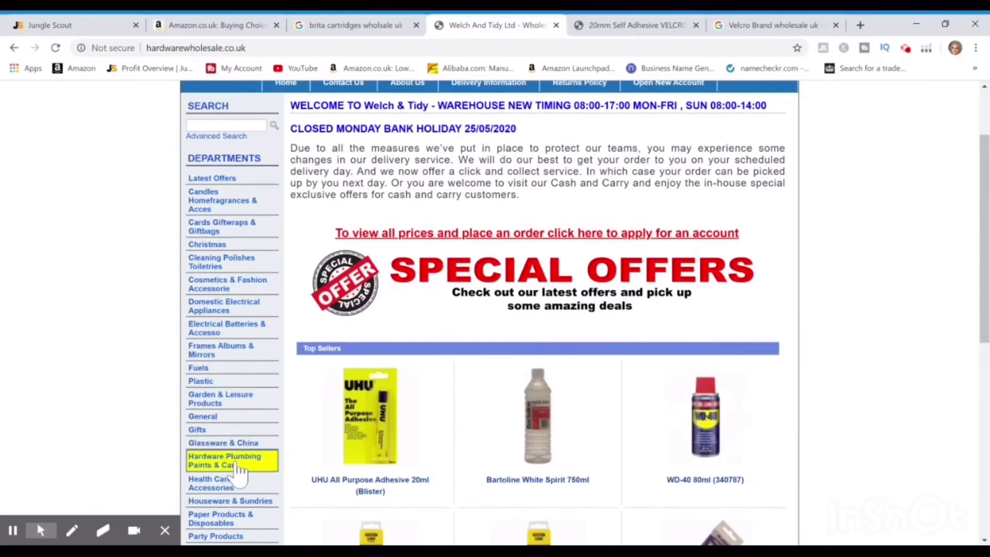
{"action": "left_click_drag", "start_coordinate": [983, 133], "coordinate": [985, 438]}
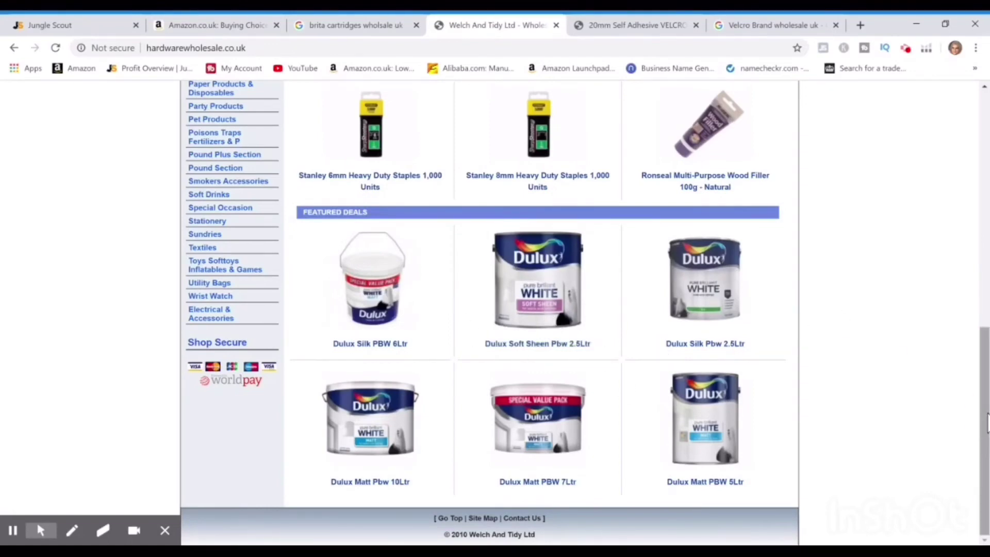
{"action": "scroll", "coordinate": [987, 420], "scroll_direction": "up", "scroll_amount": 9}
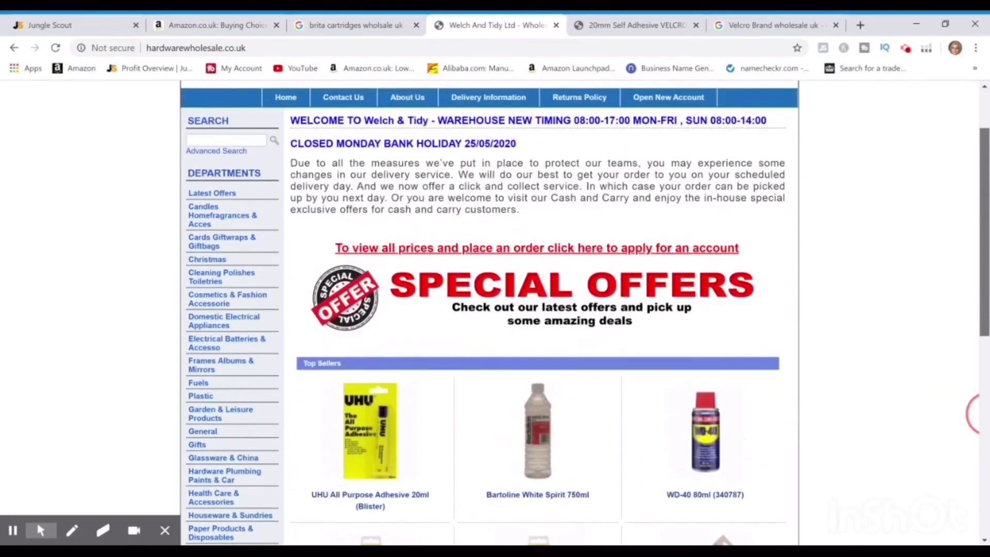
{"action": "scroll", "coordinate": [985, 421], "scroll_direction": "up", "scroll_amount": 2}
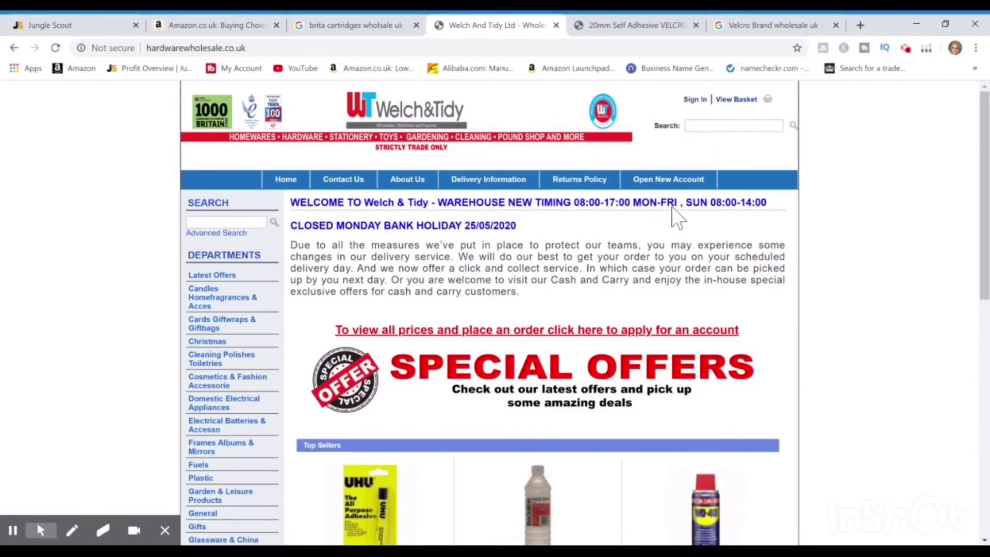
- Open Welch & Tidy's new trade account form and review its business, VAT and contact fields
{"action": "left_click", "coordinate": [669, 187]}
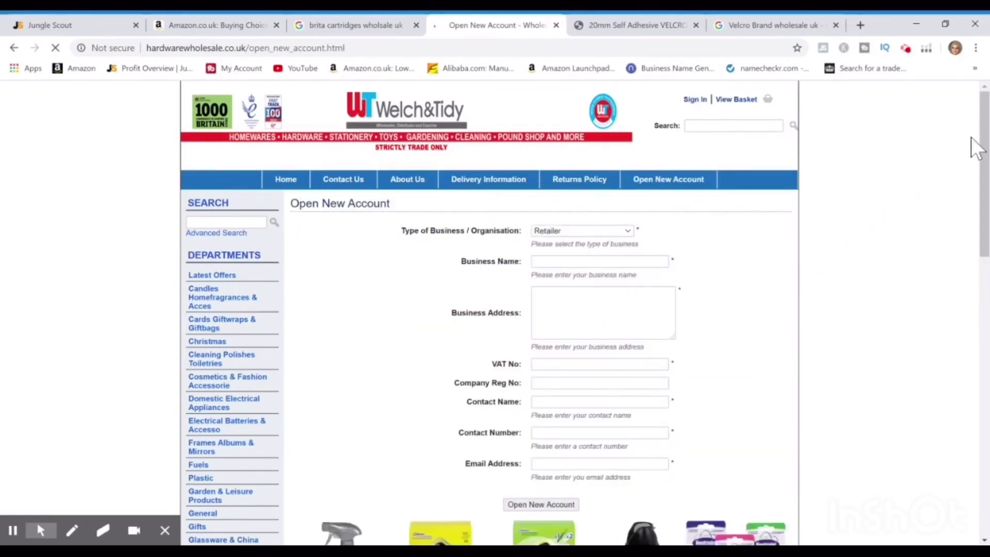
{"action": "left_click_drag", "start_coordinate": [986, 142], "coordinate": [986, 244]}
{"action": "left_click", "coordinate": [986, 129]}
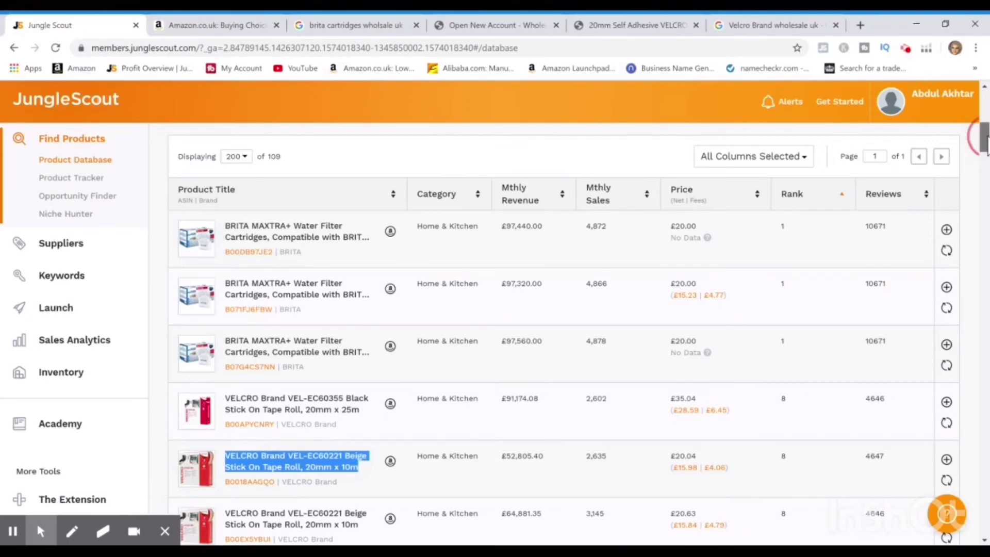
- Scroll the Product Database to compare VELCRO Brand stick-on tape revenue, sales and prices
{"action": "left_click_drag", "start_coordinate": [985, 136], "coordinate": [986, 151]}
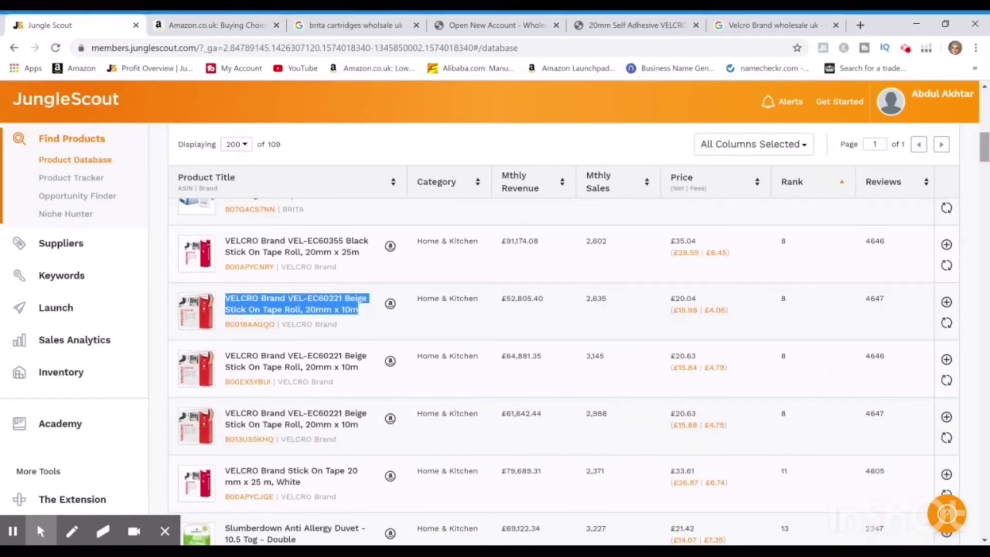
{"action": "left_click_drag", "start_coordinate": [985, 153], "coordinate": [986, 156]}
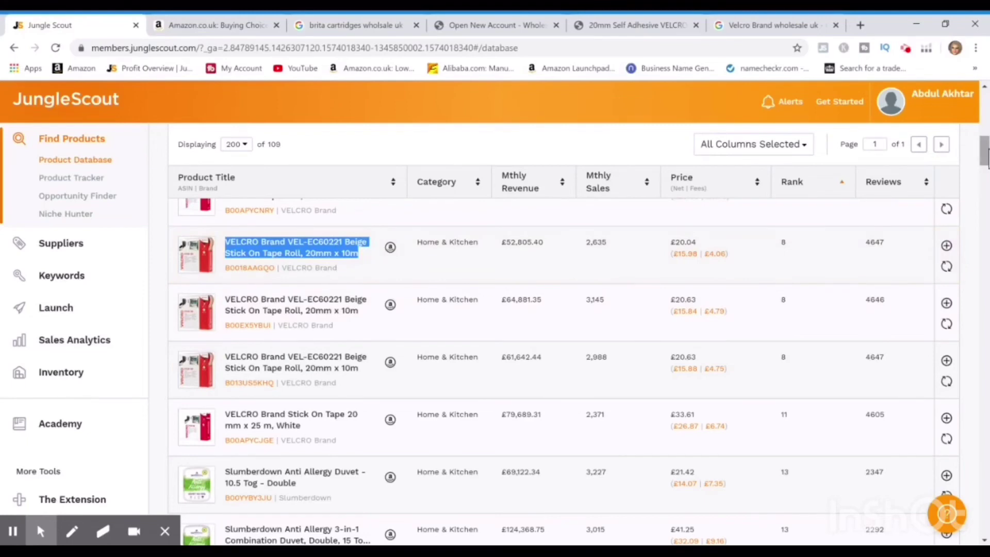
{"action": "left_click_drag", "start_coordinate": [985, 155], "coordinate": [986, 156]}
{"action": "scroll", "coordinate": [531, 250], "scroll_direction": "up", "scroll_amount": 1}
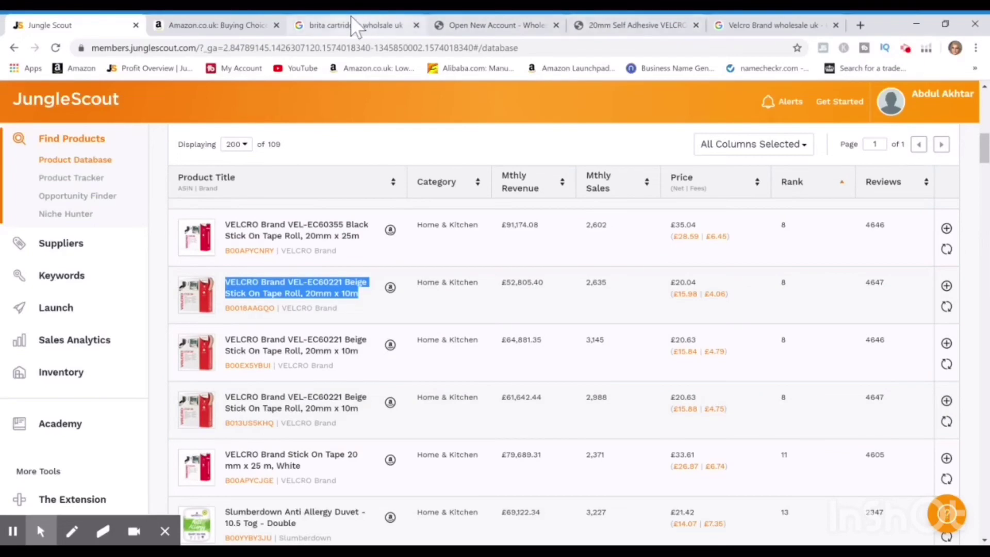
- Review the Google results for Velcro Brand wholesale UK suppliers
{"action": "left_click", "coordinate": [511, 22]}
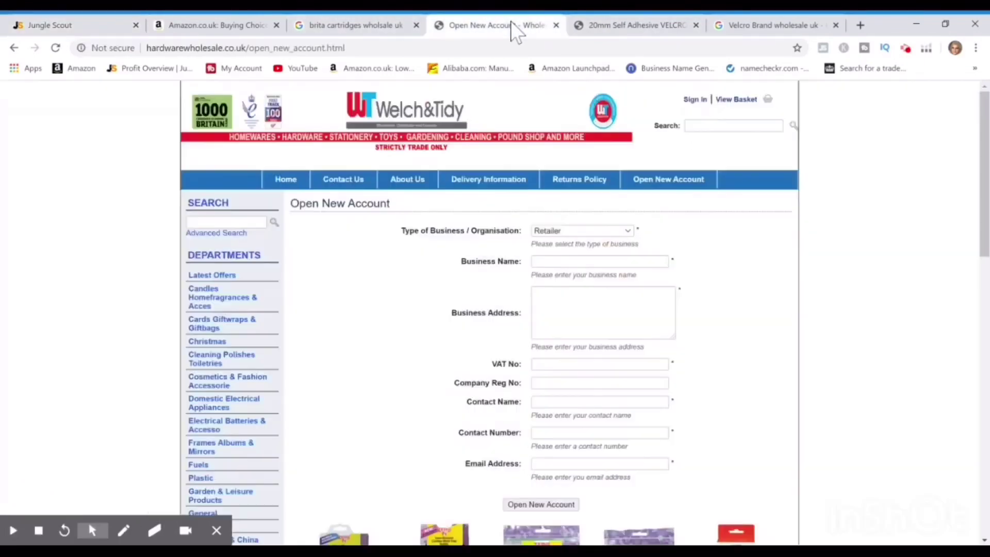
{"action": "left_click", "coordinate": [620, 19]}
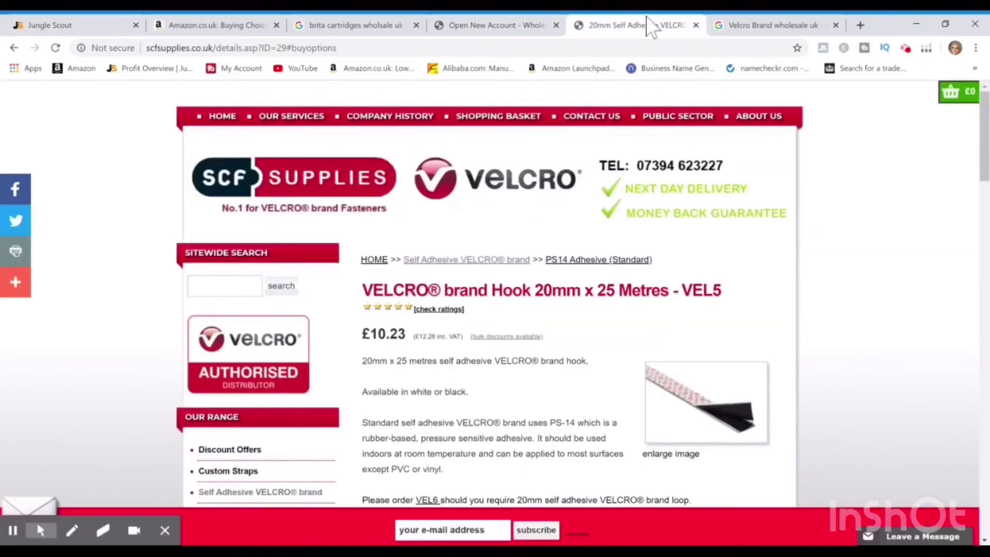
{"action": "left_click", "coordinate": [736, 21]}
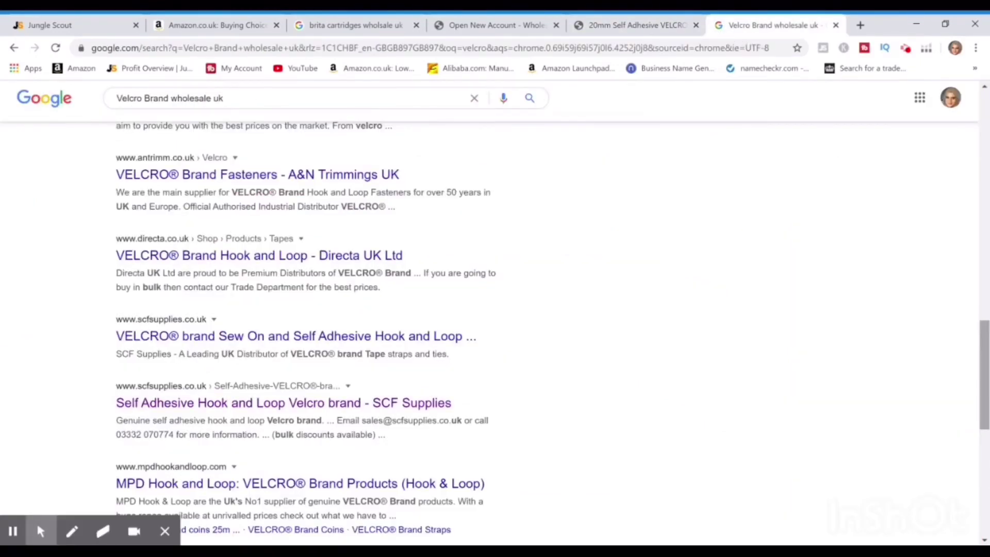
{"action": "left_click_drag", "start_coordinate": [982, 354], "coordinate": [982, 381]}
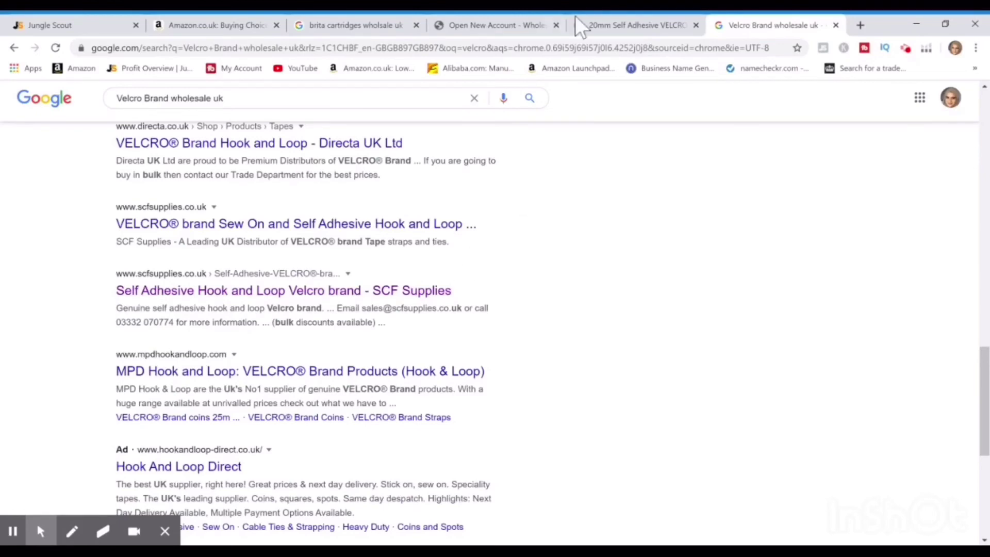
- Compare SCF Supplies' VEL5 hook tape at £10.23 against Jungle Scout's £35.04 listing
{"action": "left_click", "coordinate": [632, 25]}
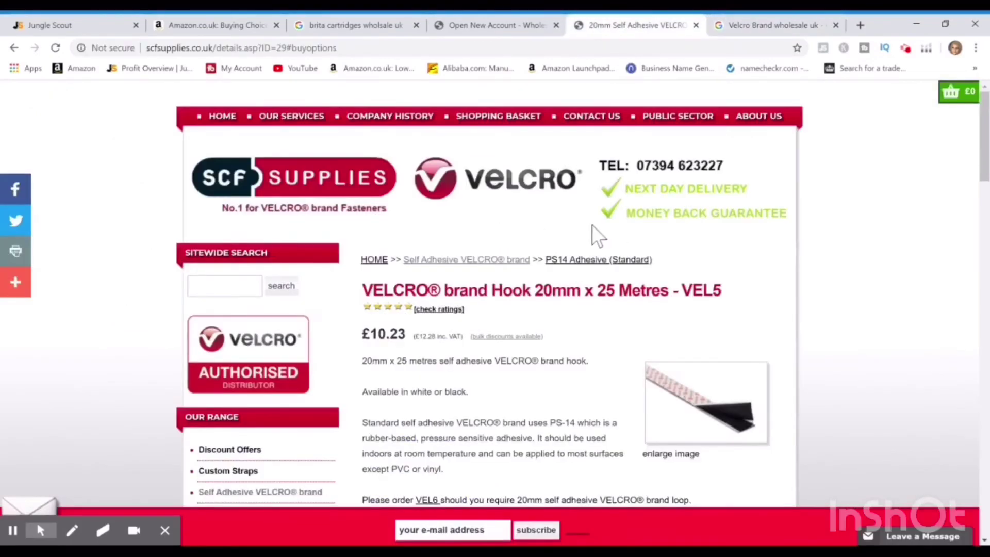
{"action": "left_click", "coordinate": [52, 26]}
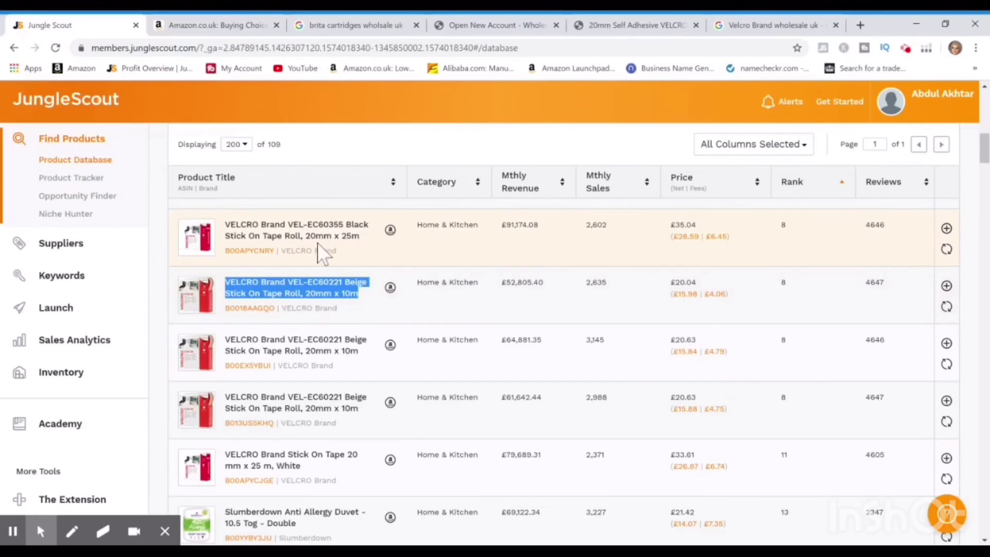
{"action": "left_click", "coordinate": [370, 245]}
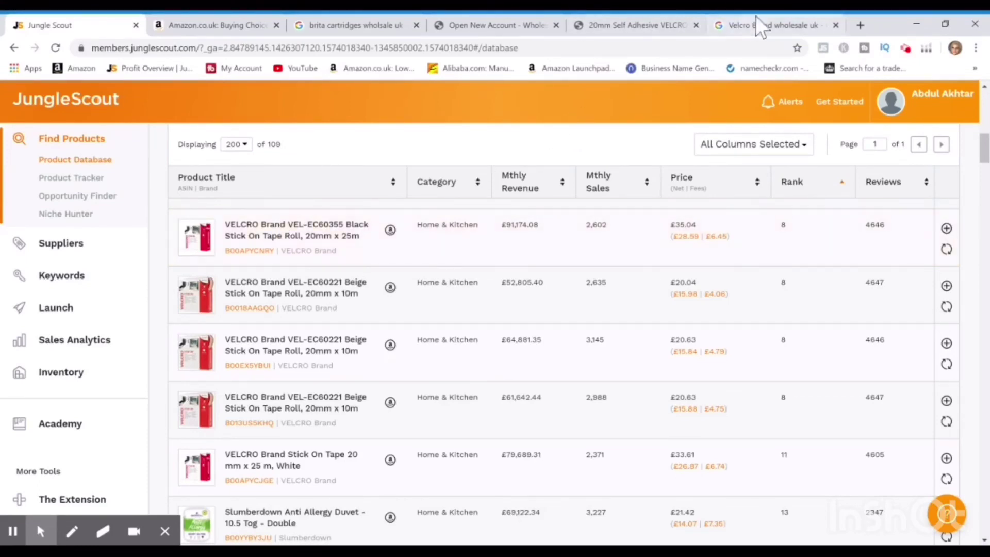
{"action": "left_click", "coordinate": [617, 26]}
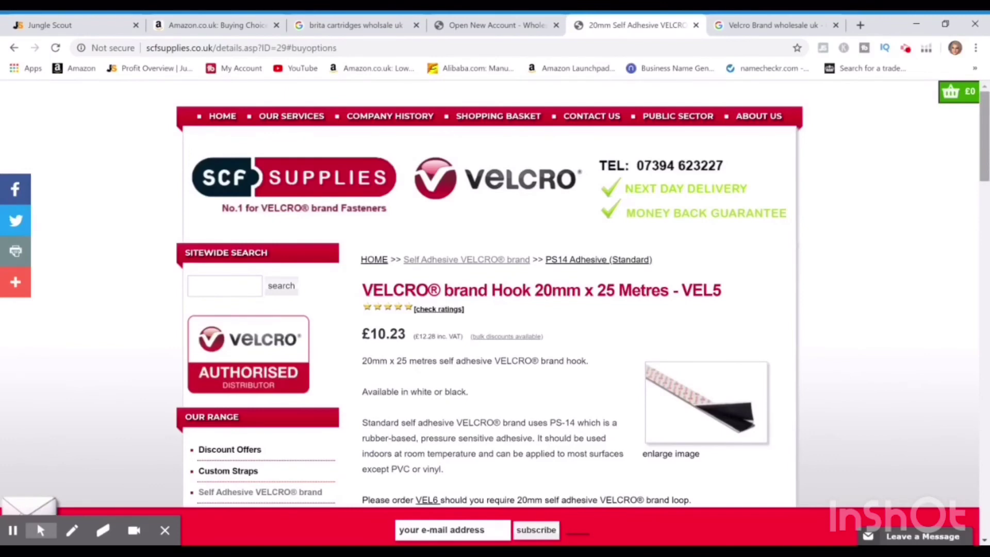
{"action": "left_click_drag", "start_coordinate": [985, 145], "coordinate": [986, 198]}
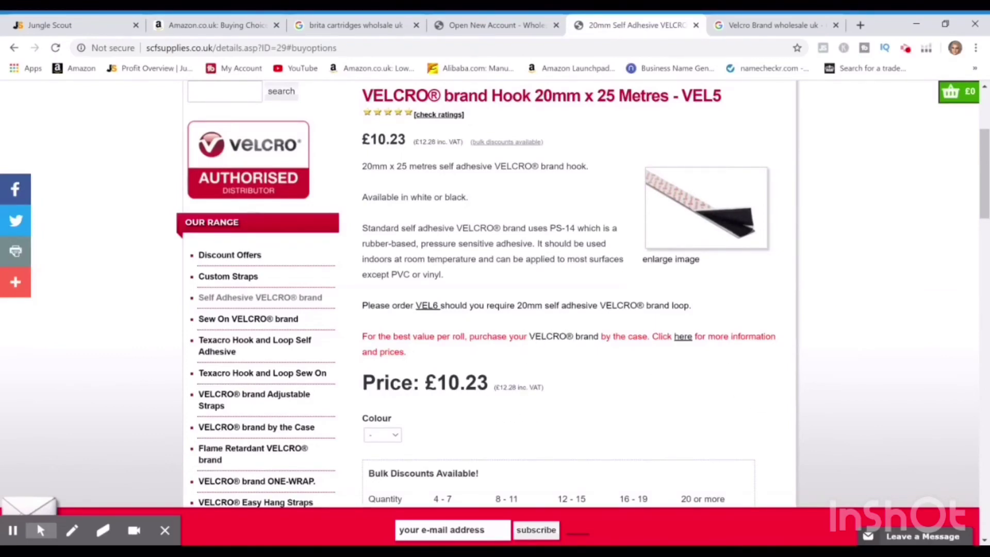
{"action": "left_click_drag", "start_coordinate": [985, 207], "coordinate": [987, 246]}
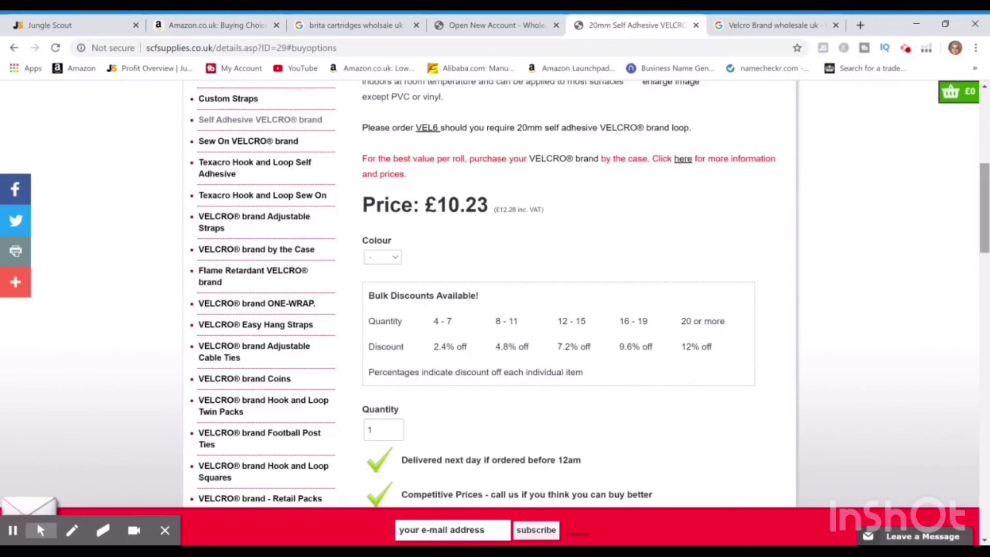
{"action": "scroll", "coordinate": [986, 216], "scroll_direction": "down", "scroll_amount": 6}
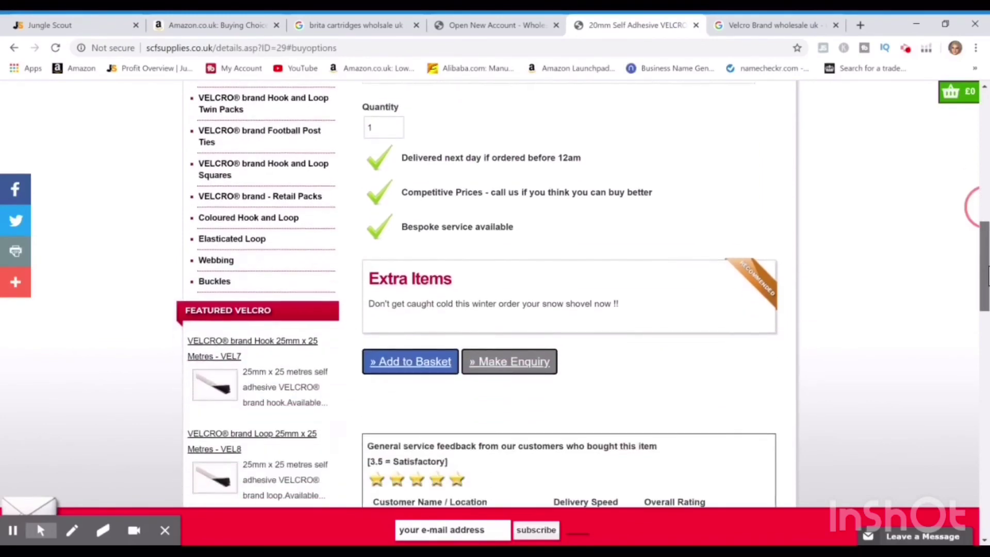
{"action": "scroll", "coordinate": [984, 208], "scroll_direction": "up", "scroll_amount": 3}
{"action": "scroll", "coordinate": [980, 208], "scroll_direction": "up", "scroll_amount": 12}
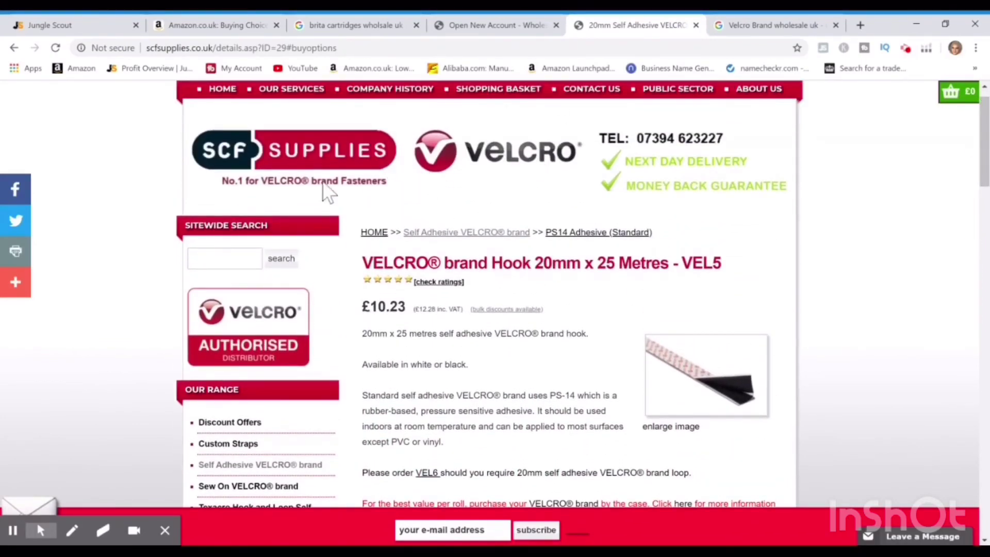
{"action": "mouse_move", "coordinate": [121, 536]}
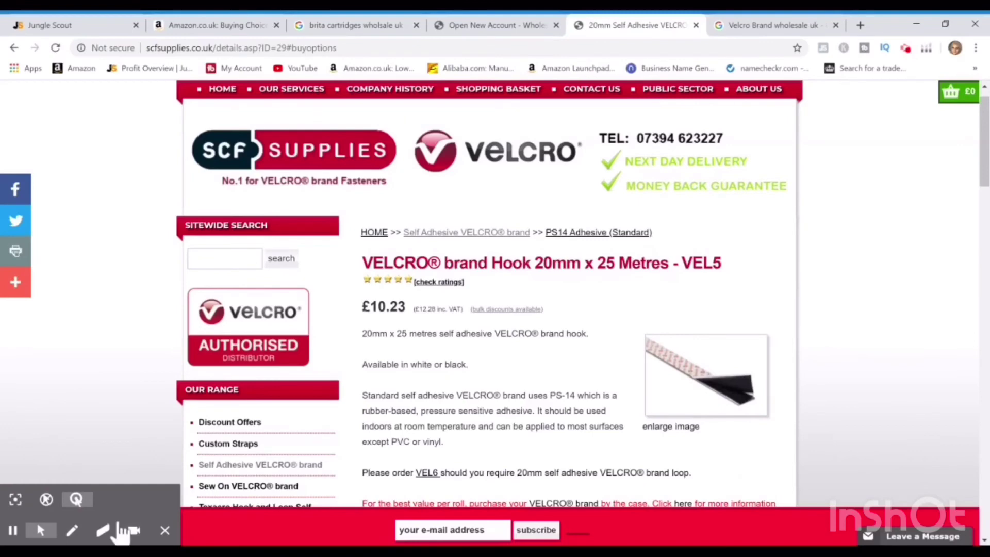
- Check Amazon's new offers for the VELCRO VEL-EC60221 beige tape, both at £20.04
{"action": "left_click", "coordinate": [225, 29]}
{"action": "left_click", "coordinate": [101, 27]}
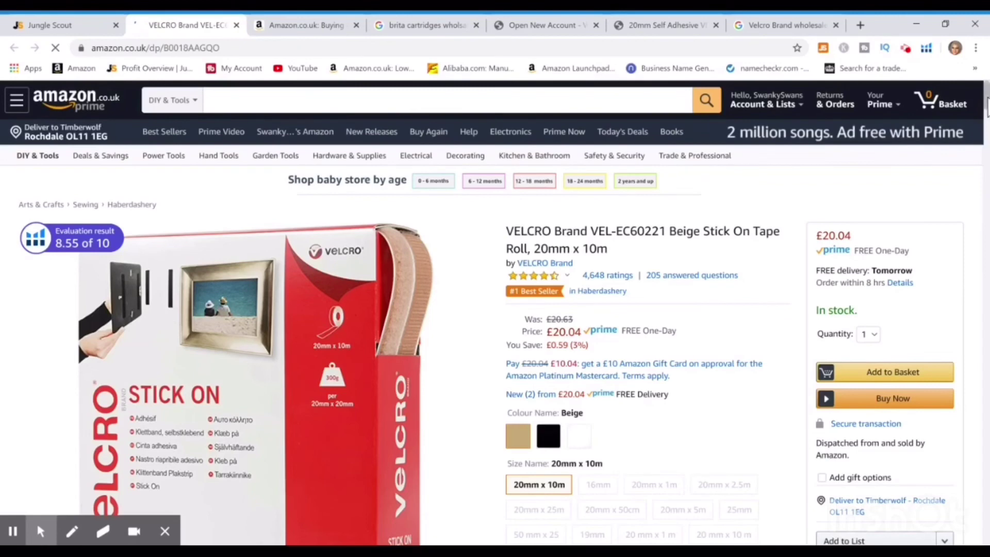
{"action": "scroll", "coordinate": [978, 100], "scroll_direction": "down", "scroll_amount": 2}
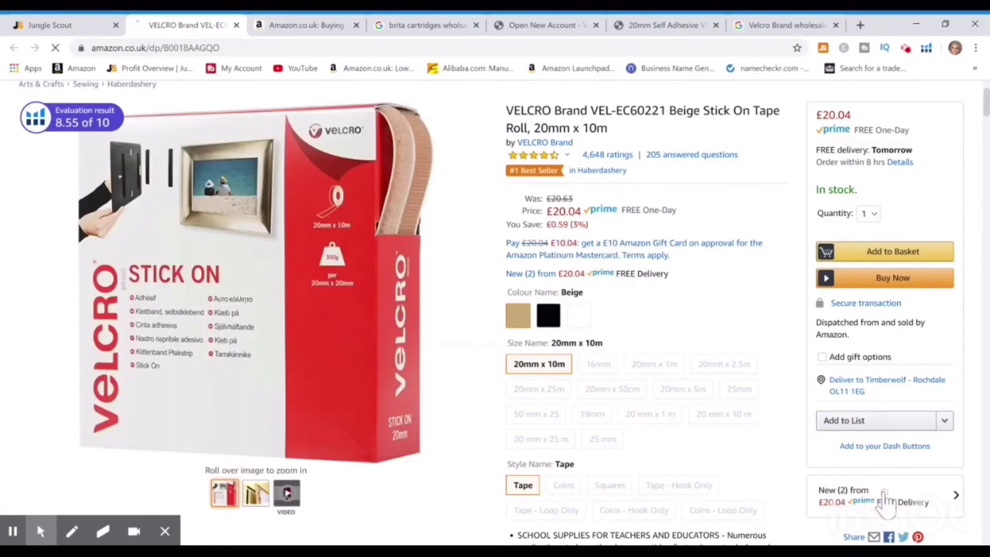
{"action": "left_click", "coordinate": [885, 499]}
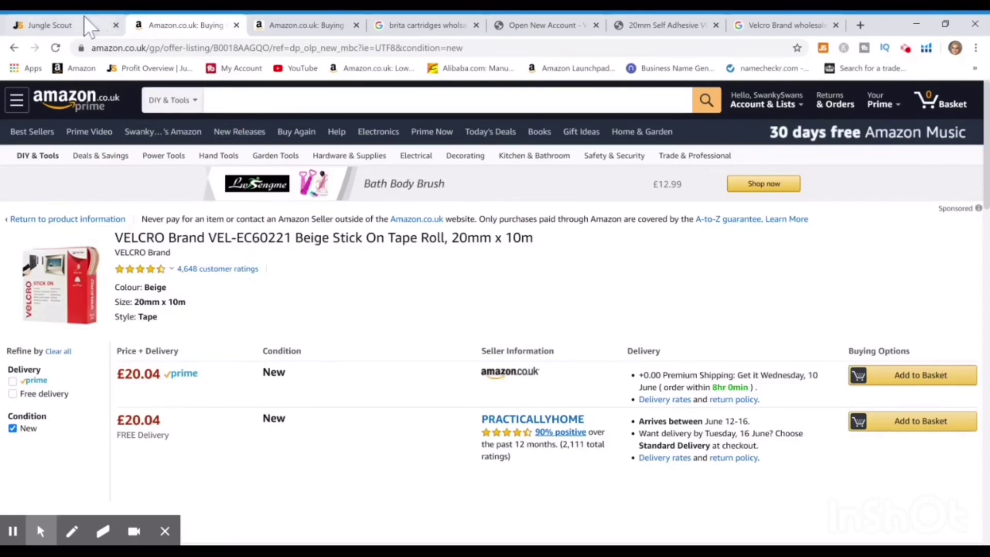
{"action": "left_click", "coordinate": [66, 27]}
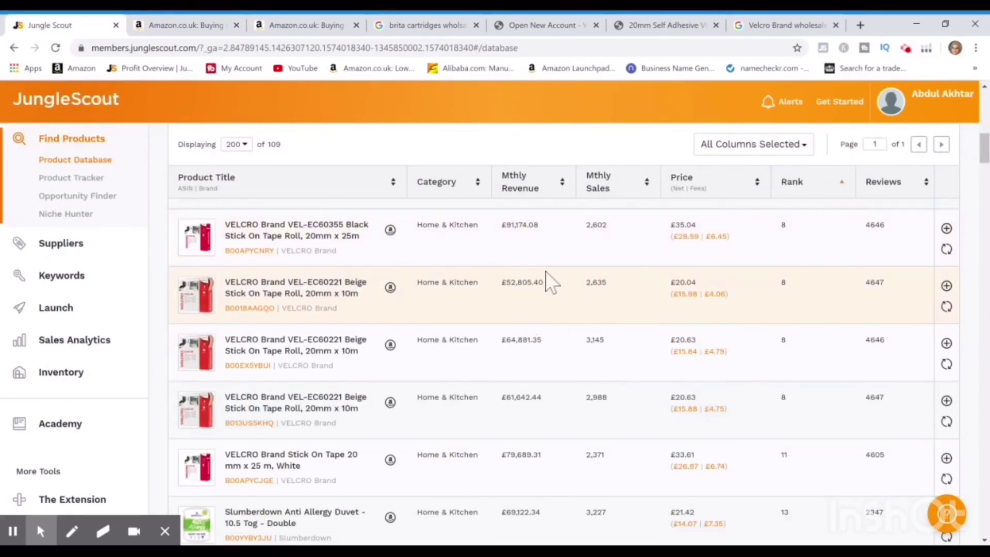
- Return to the SCF Supplies VEL5 20mm x 25 metre hook tape page at £10.23
{"action": "left_click", "coordinate": [664, 27]}
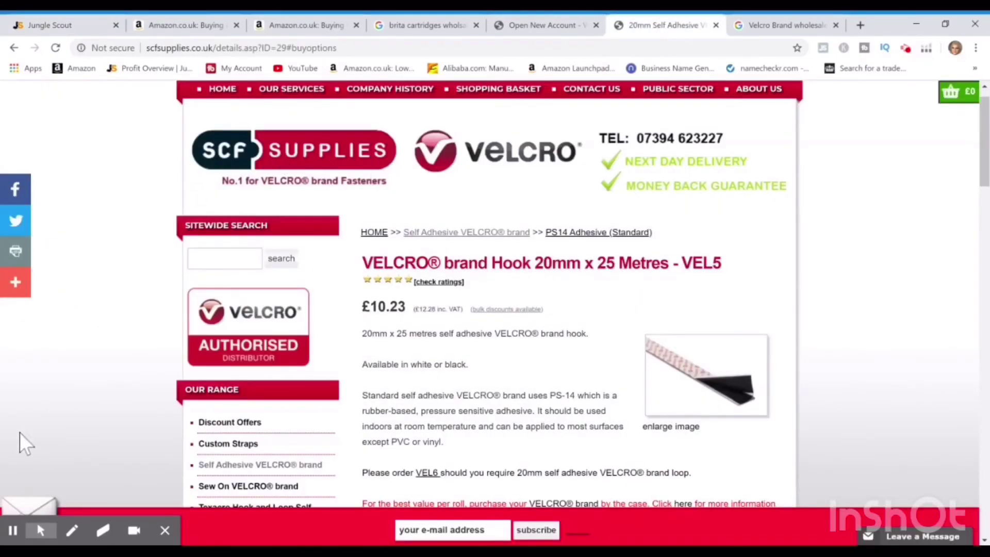
{"action": "scroll", "coordinate": [103, 438], "scroll_direction": "up", "scroll_amount": 1}
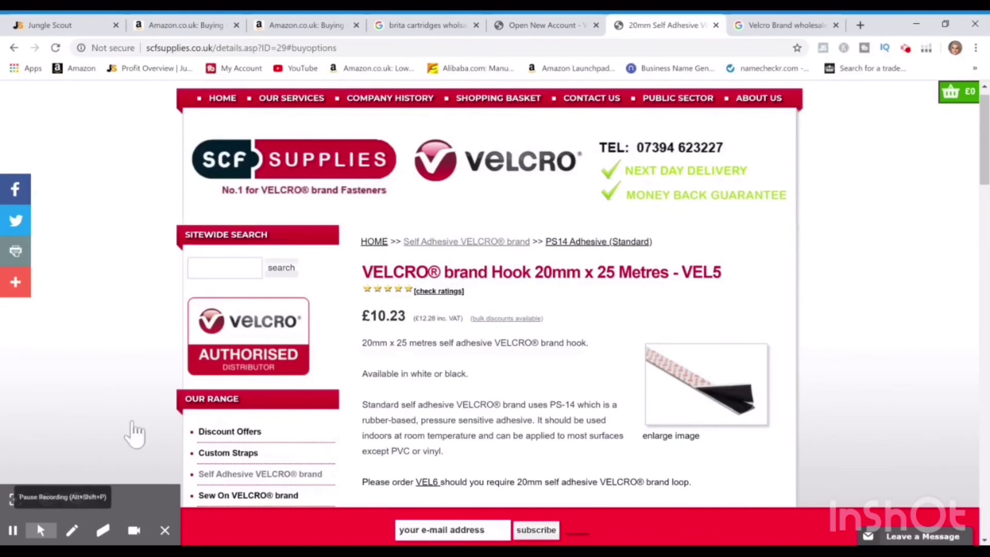